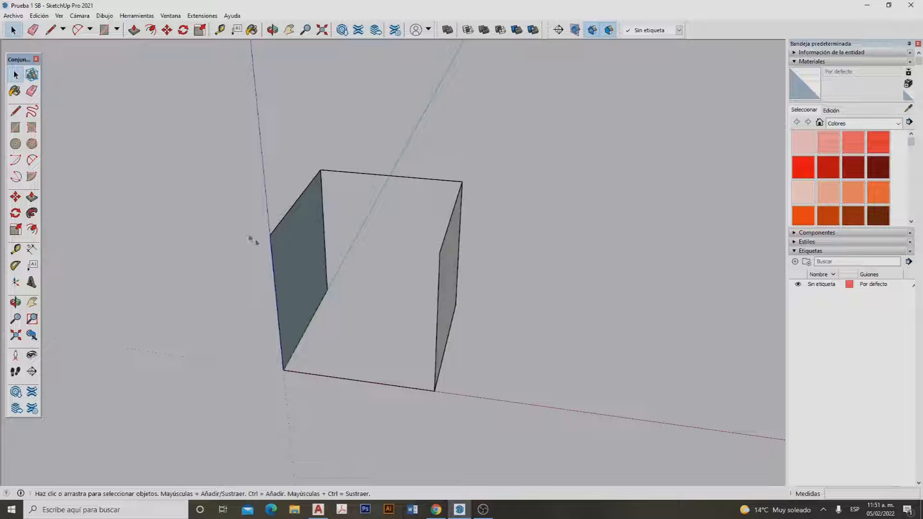
Delete the unneeded faces and edges of the box, keeping only an open path of connected edges.
key("Delete")
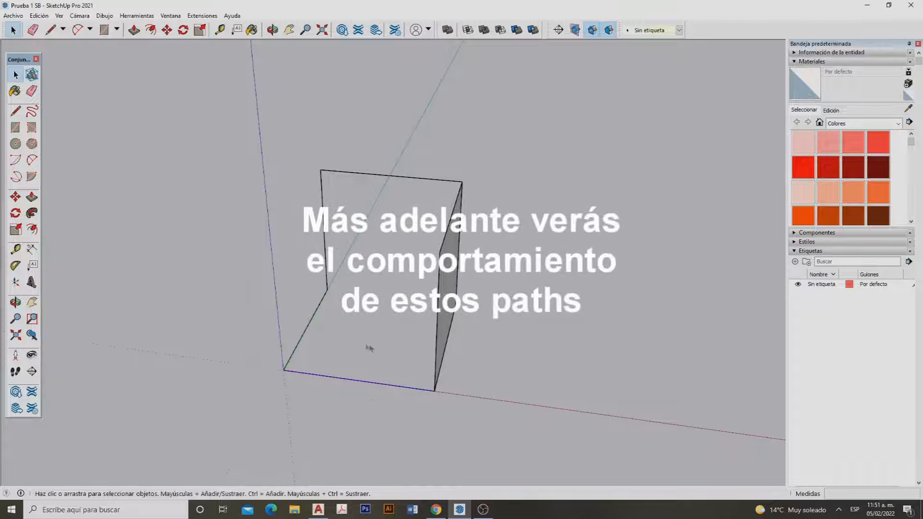
middle_click_drag(488, 354, 645, 350)
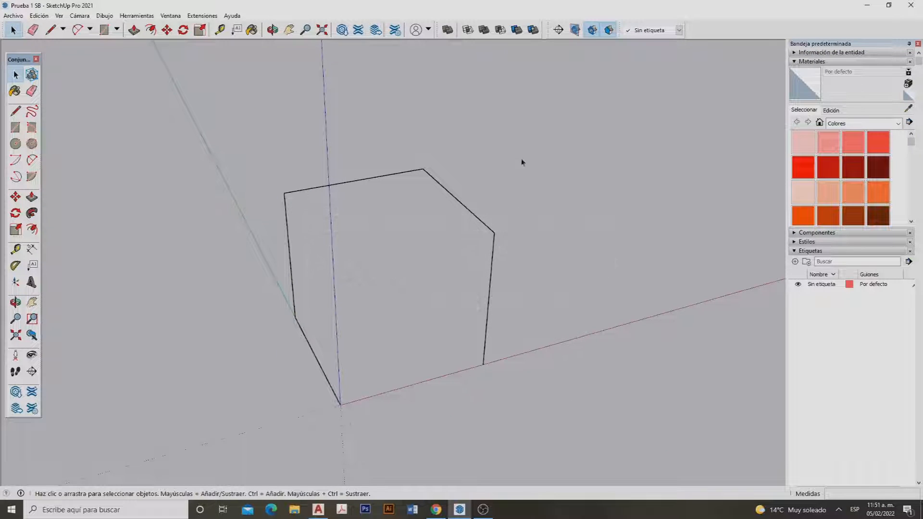
Move the two connected edges at the free end of the path 150 cm along the red axis.
middle_click_drag(536, 324, 136, 276)
middle_click_drag(339, 375, 327, 315)
left_click(343, 332)
key("m")
left_click(357, 399)
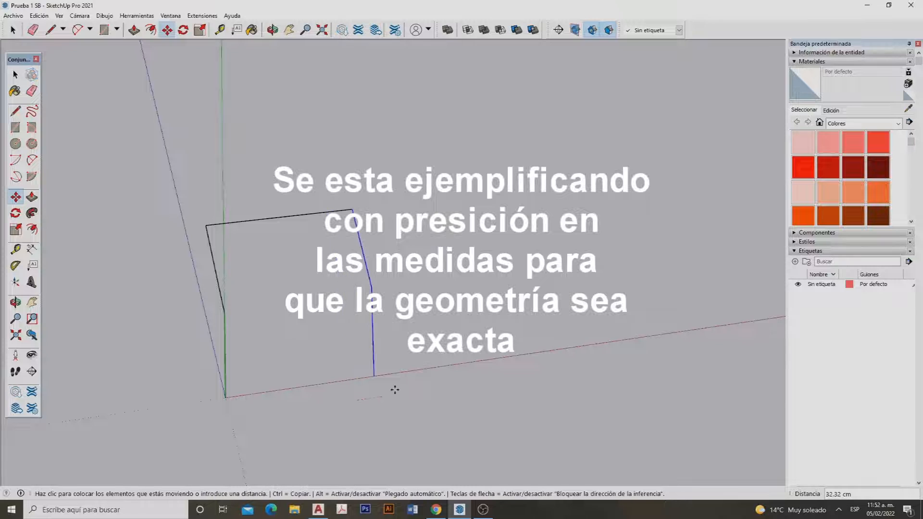
type("150")
key("Return")
Measure the length of the path's long upper edge, then clear the selection.
key("t")
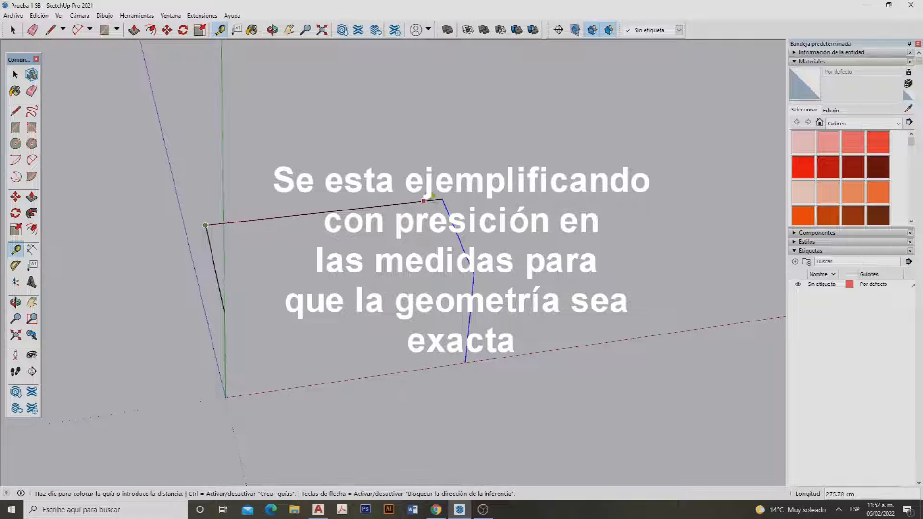
key("space")
scroll(196, 248, "down", 3)
middle_click_drag(278, 266, 257, 303)
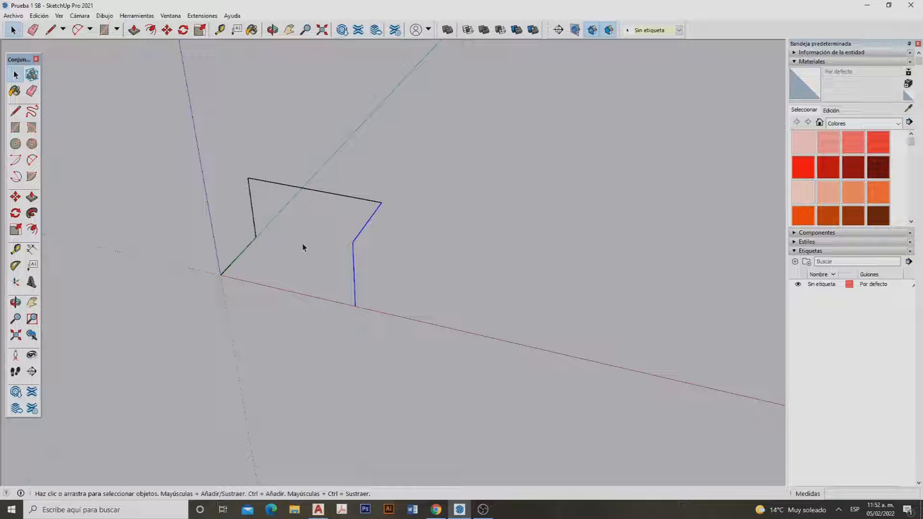
left_click(313, 311)
middle_click_drag(277, 298, 270, 230)
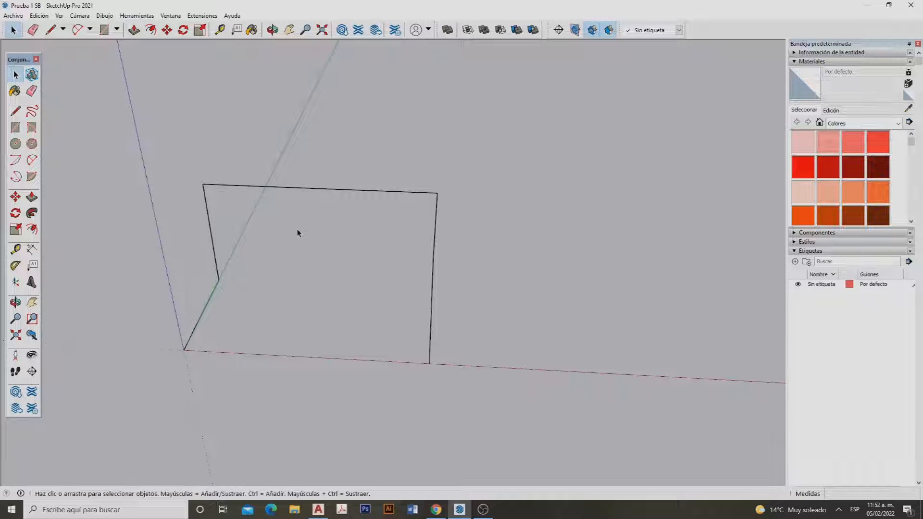
Place guides parallel to the vertical edge and the ground edge that meet at the path's lower corner on the green axis.
middle_click_drag(242, 272, 199, 262)
left_click_drag(199, 263, 236, 250)
scroll(219, 277, "up", 7)
scroll(308, 186, "down", 2)
scroll(249, 253, "up", 1)
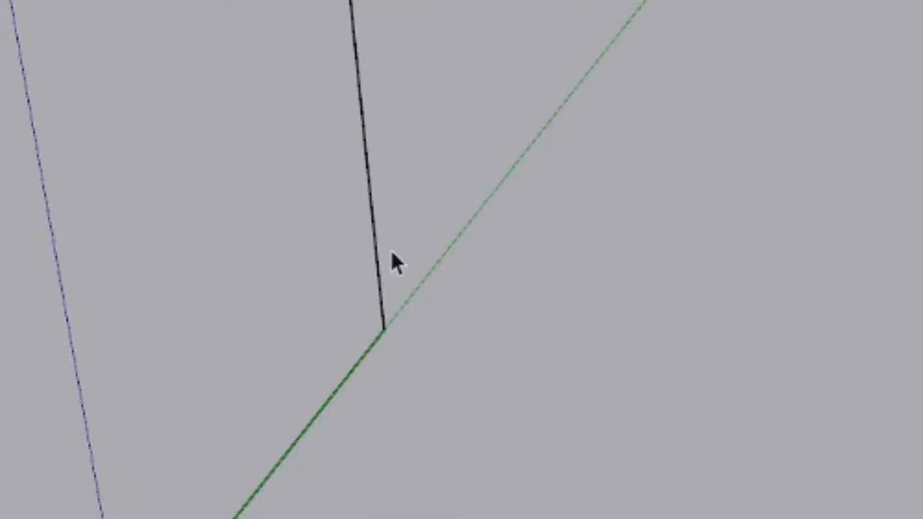
key("t")
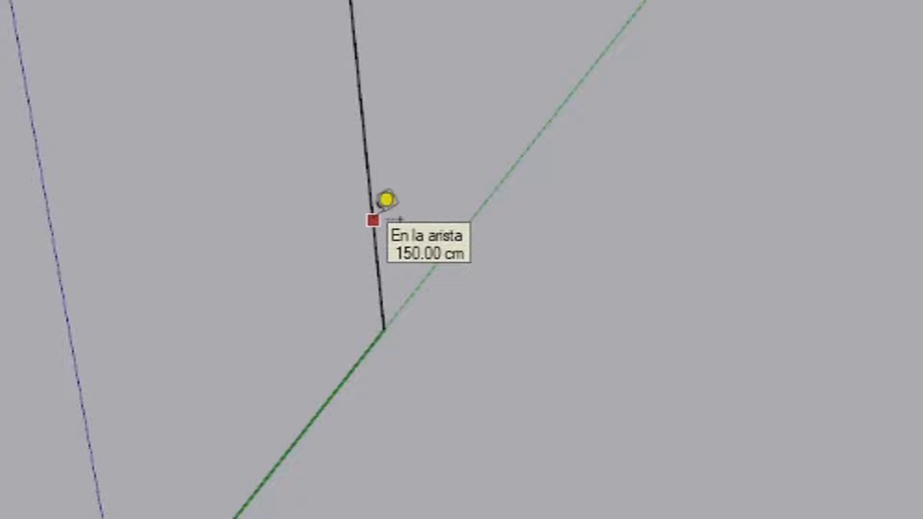
left_click(373, 221)
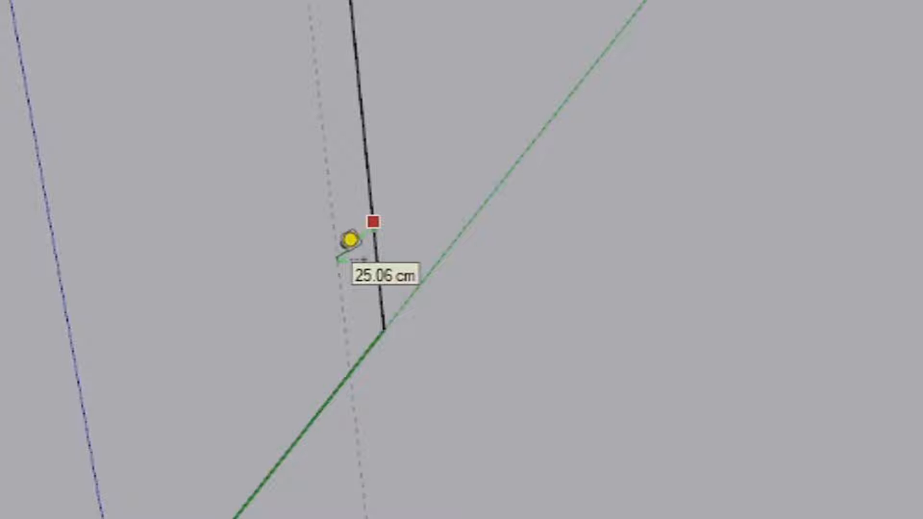
left_click(338, 260)
left_click(333, 392)
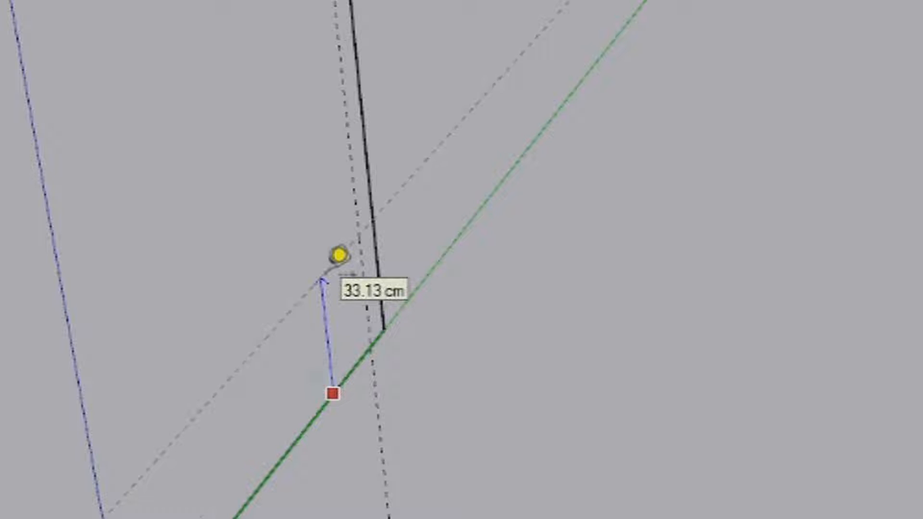
left_click(339, 255)
scroll(384, 312, "down", 3)
key("space")
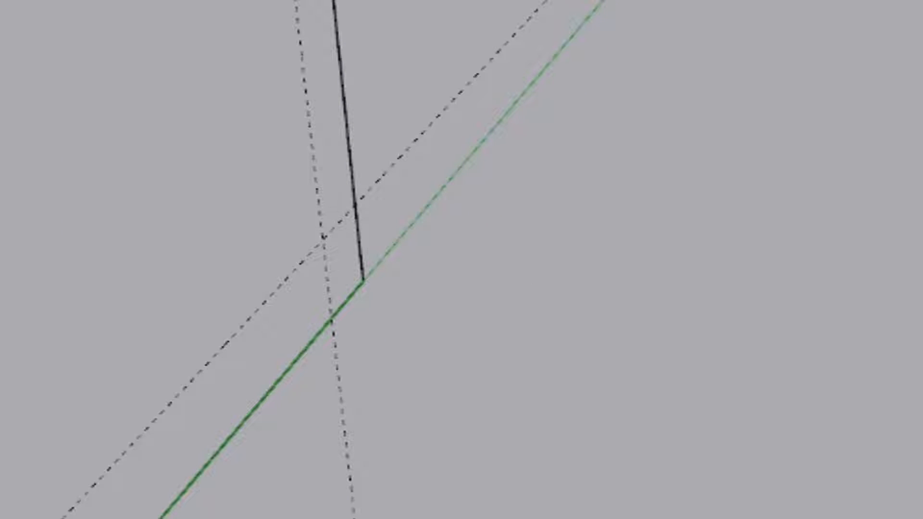
Round the path's lower corner on the green axis with a tangent arc between the guide crossings, and delete the guides.
middle_click_drag(351, 264, 220, 248)
key("l")
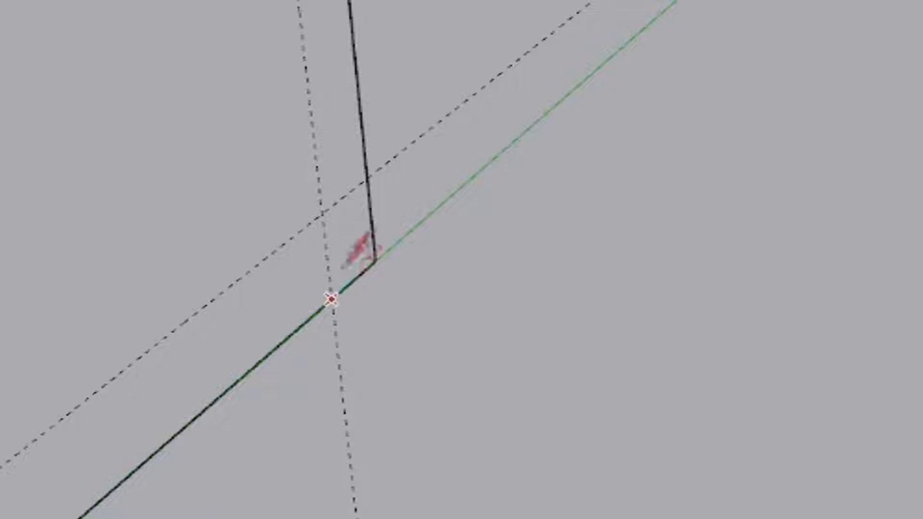
left_click(373, 162)
key("Escape")
left_click(331, 299)
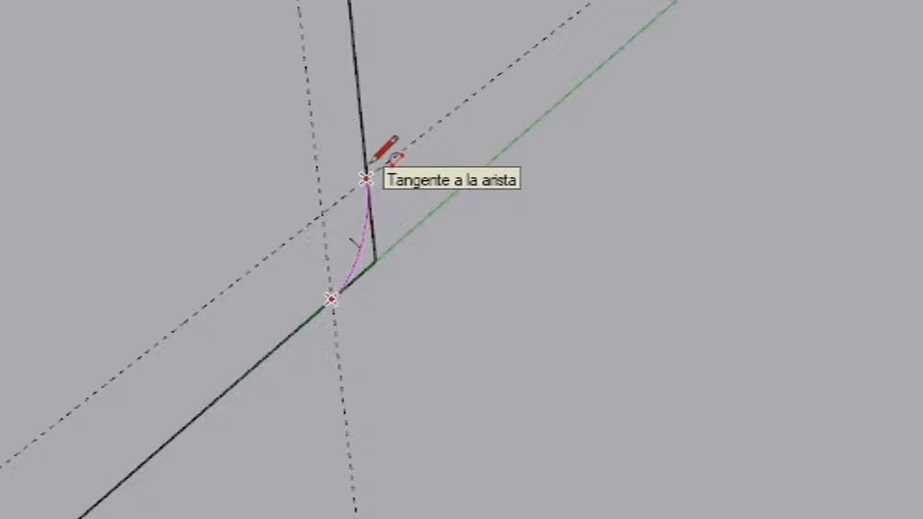
double_click(370, 164)
scroll(342, 317, "up", 1)
key("space")
scroll(342, 187, "up", 2)
left_click_drag(336, 206, 212, 84)
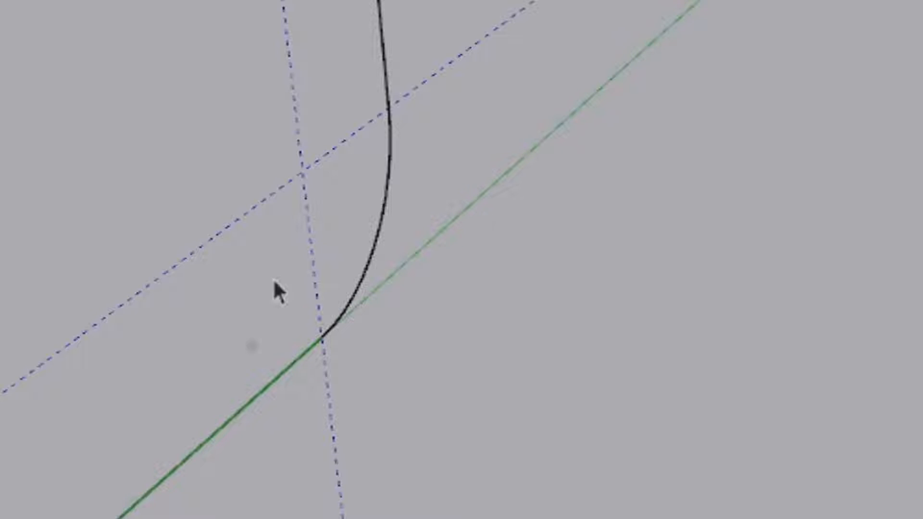
key("Delete")
Place guides 10 cm inside the long upper edge and the vertical edge at the upper corner above the rounded one.
scroll(471, 420, "down", 2)
scroll(505, 387, "down", 3)
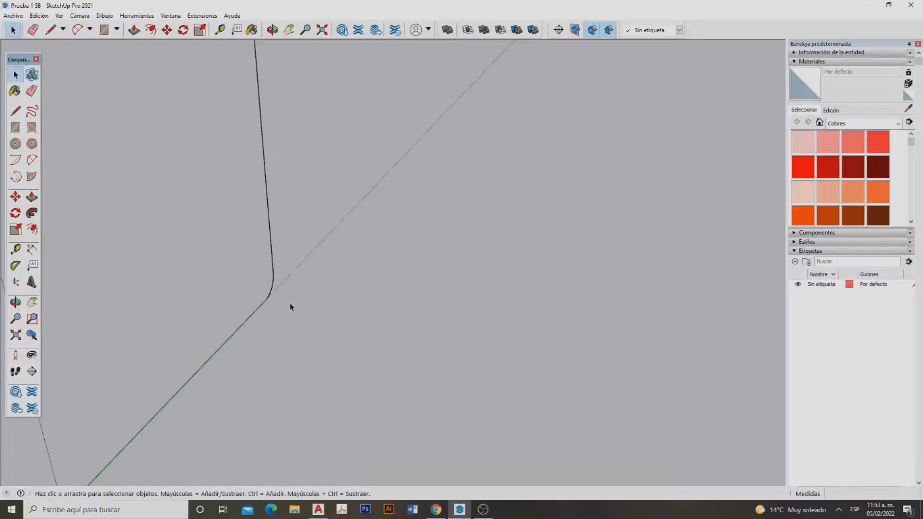
middle_click_drag(251, 325, 351, 335)
scroll(310, 288, "down", 2)
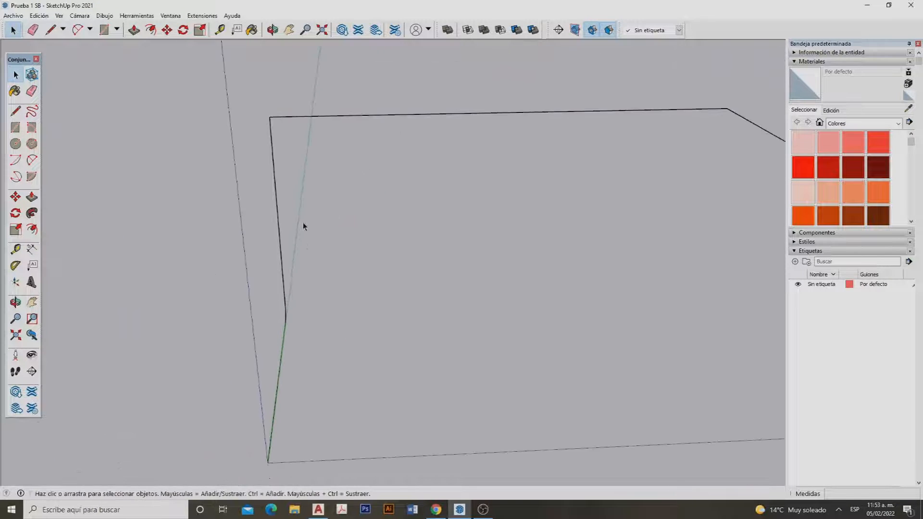
scroll(324, 101, "up", 2)
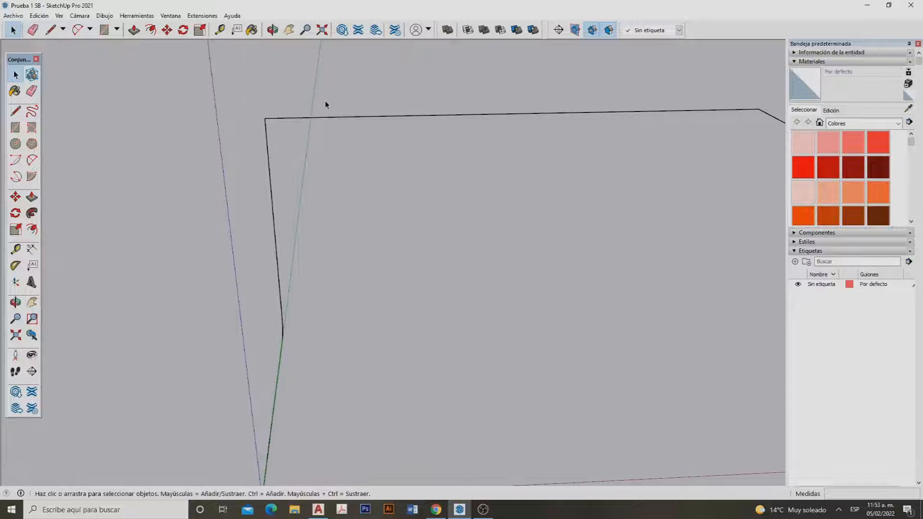
key("t")
left_click(306, 117)
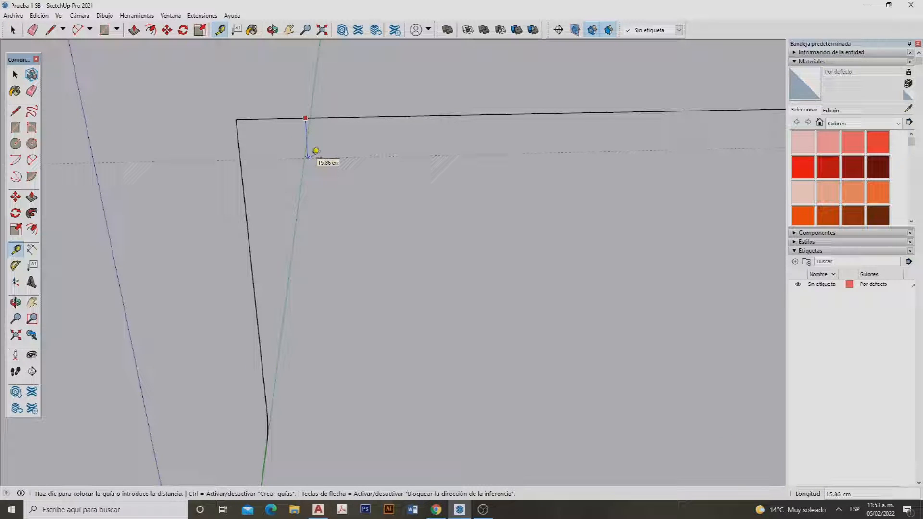
left_click(315, 147)
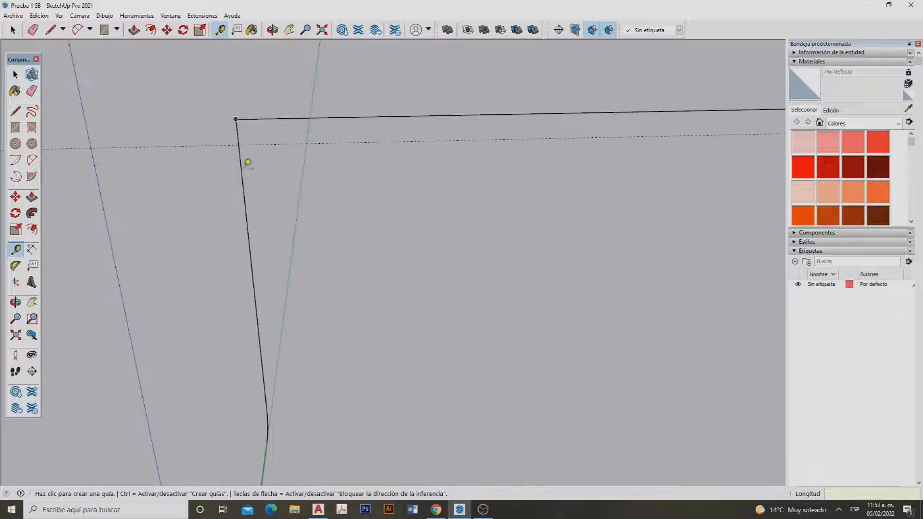
left_click(242, 167)
type("10")
key("Return")
scroll(261, 140, "up", 1)
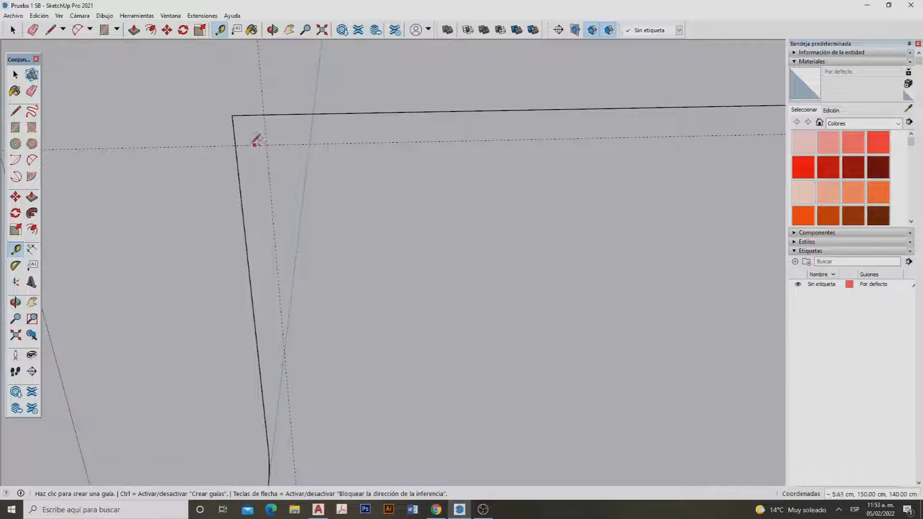
Round the upper corner above the green axis with a tangent arc between the guide crossings, and remove the guides.
key("a")
left_click(235, 145)
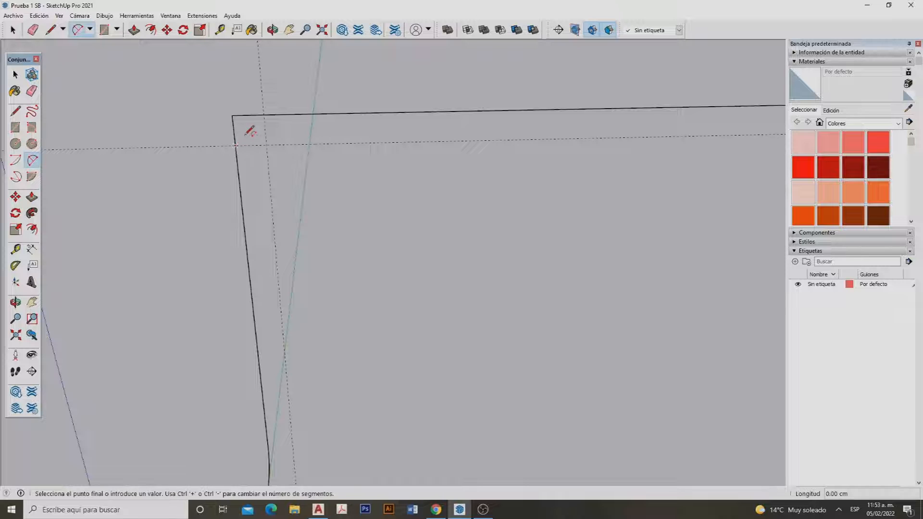
left_click(264, 114)
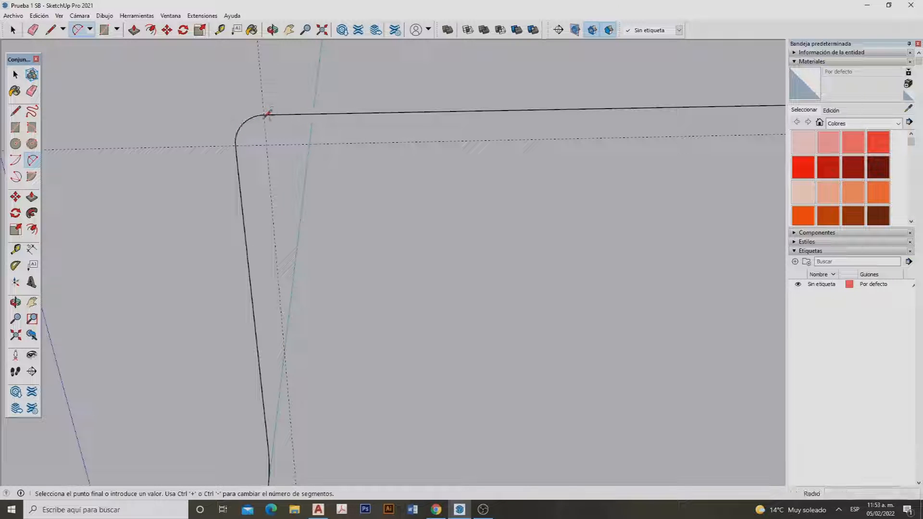
key("space")
Place guides 10 cm inside both edges meeting at the far end of the long upper edge.
scroll(138, 149, "down", 5)
middle_click_drag(549, 188, 599, 196)
scroll(393, 125, "up", 3)
middle_click_drag(408, 160, 390, 122)
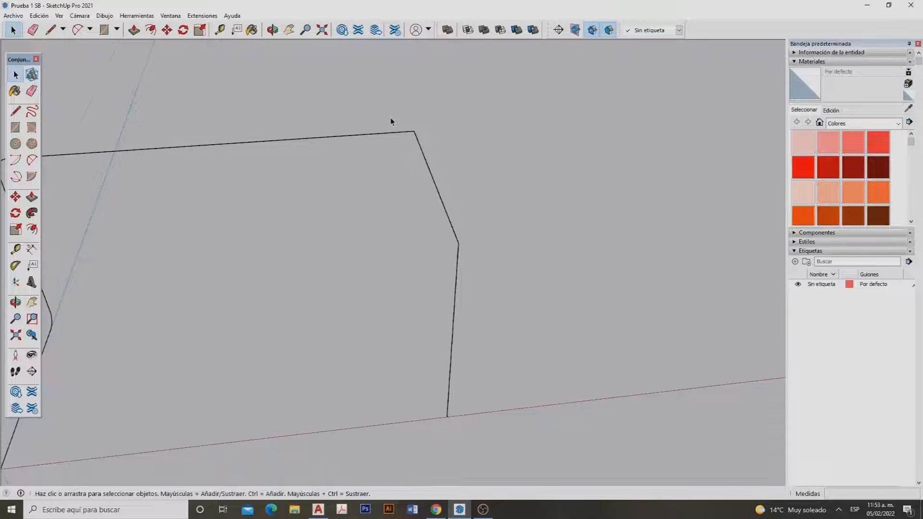
scroll(391, 120, "up", 2)
key("t")
left_click(375, 138)
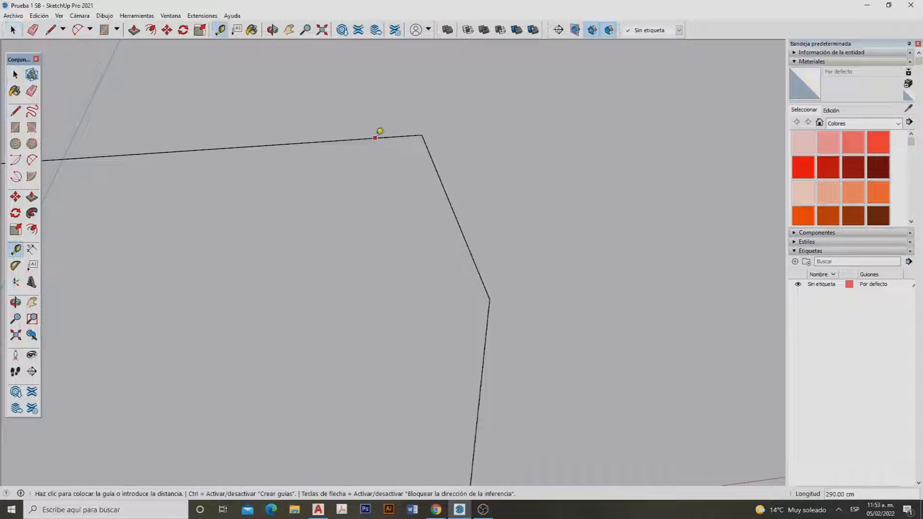
type("150")
key("Return")
left_click(434, 163)
type("10")
key("Return")
scroll(408, 145, "up", 1)
scroll(408, 145, "up", 1)
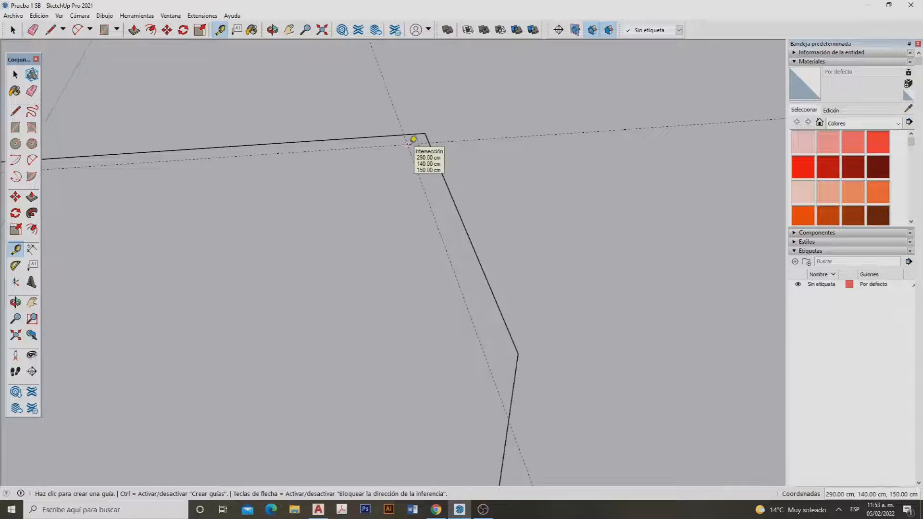
Round the corner at the far end of the long upper edge with a tangent arc, and delete its guides.
key("a")
left_click(406, 134)
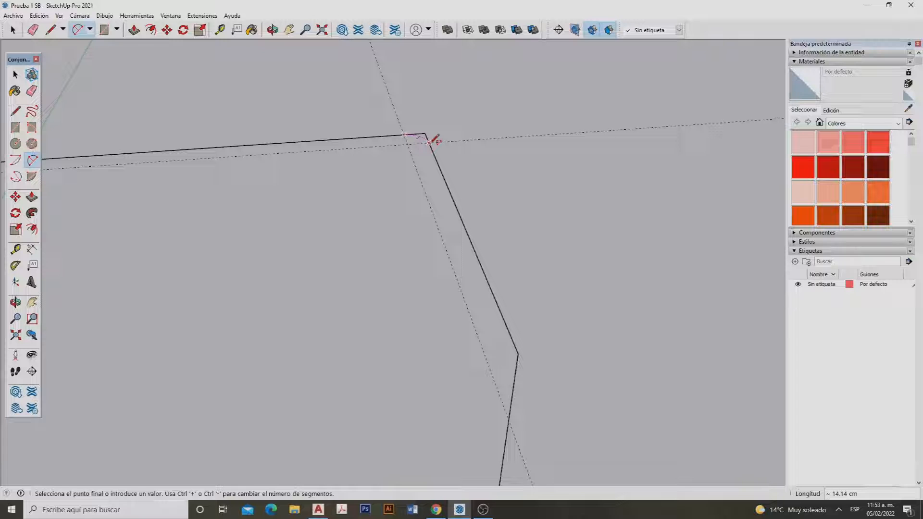
left_click(428, 141)
key("space")
left_click(444, 239)
key("Delete")
Place guides 10 cm inside the upper edge and the vertical edge at the path's last sharp corner.
middle_click_drag(445, 242, 604, 271)
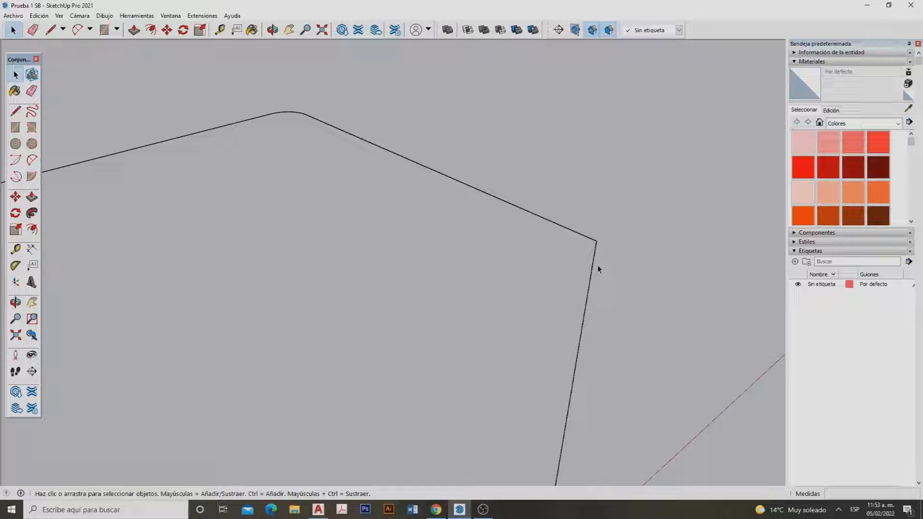
key("a")
left_click(575, 229)
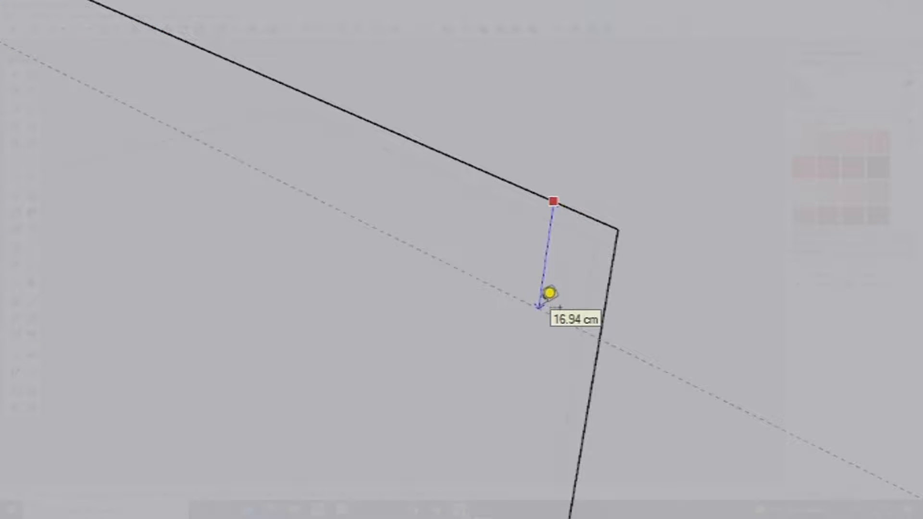
type("10")
key("Return")
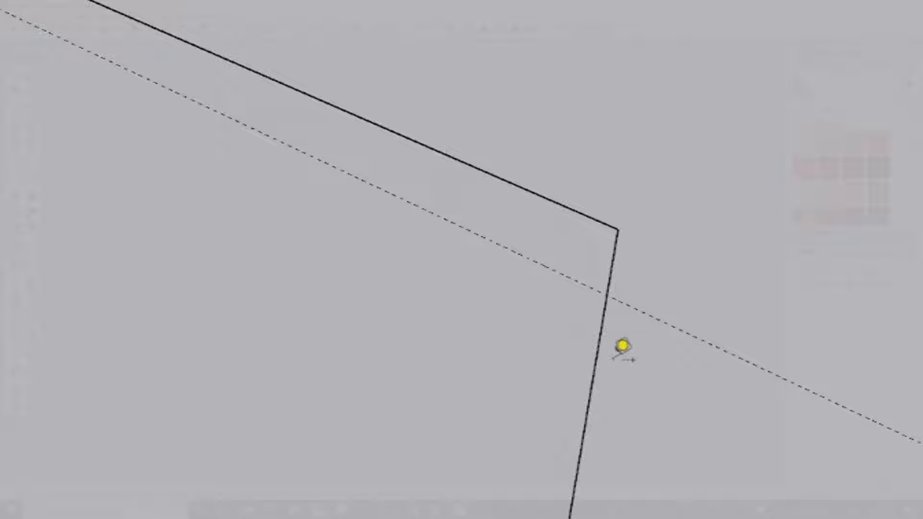
left_click(598, 346)
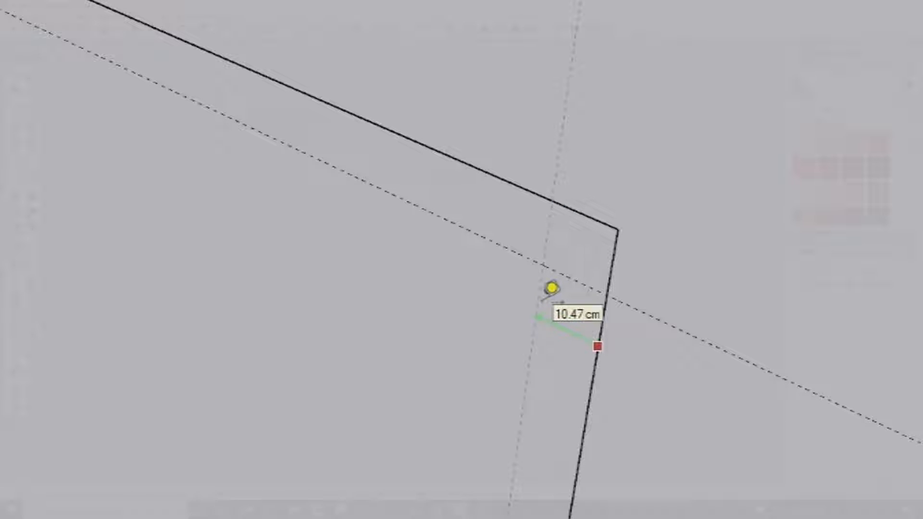
type("10")
key("Return")
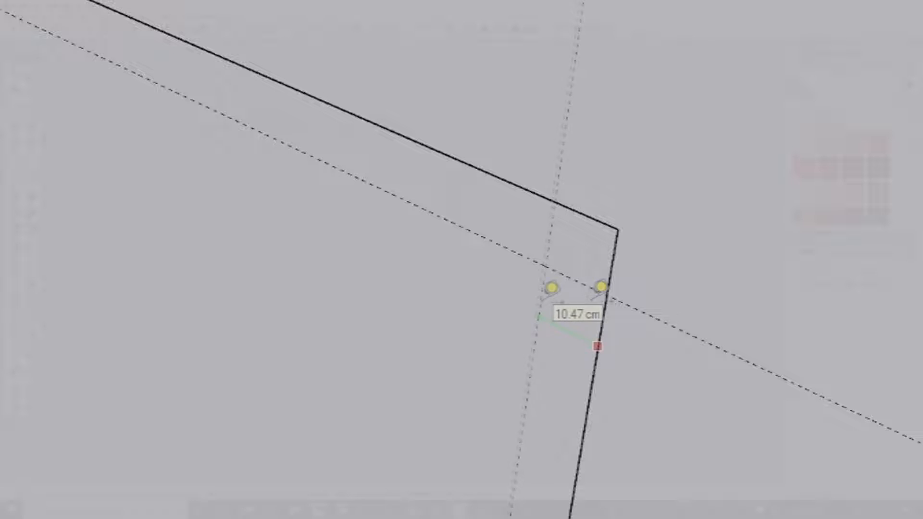
Round the last corner above the red axis with a tangent arc between the guide crossings, and remove the guides.
key("a")
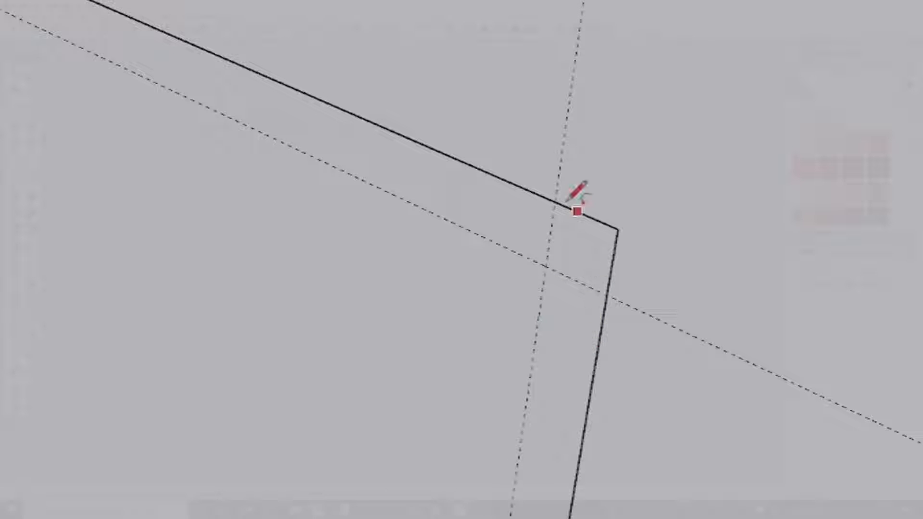
left_click(555, 203)
left_click(617, 299)
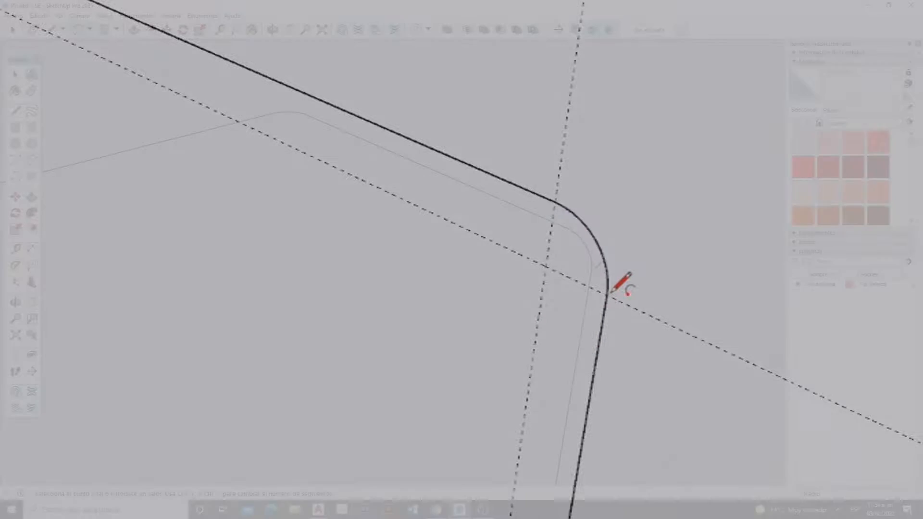
scroll(617, 289, "down", 3)
key("space")
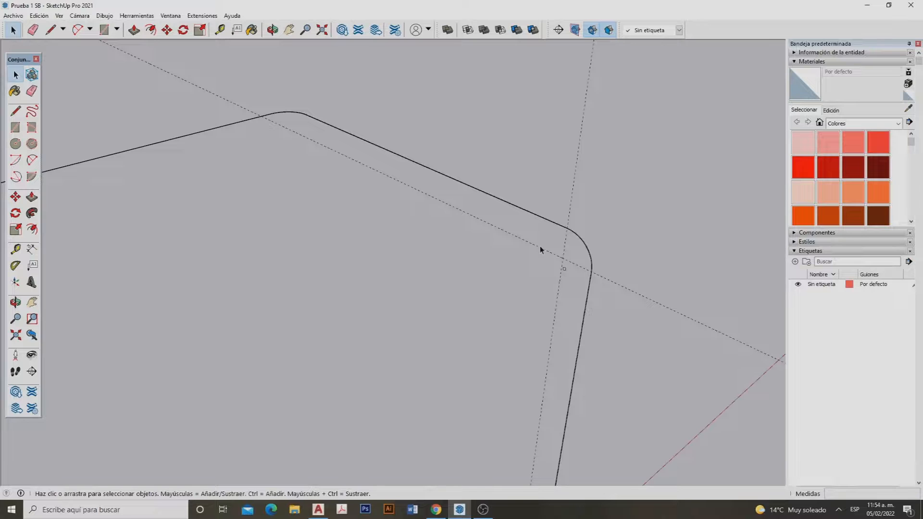
scroll(385, 226, "down", 3)
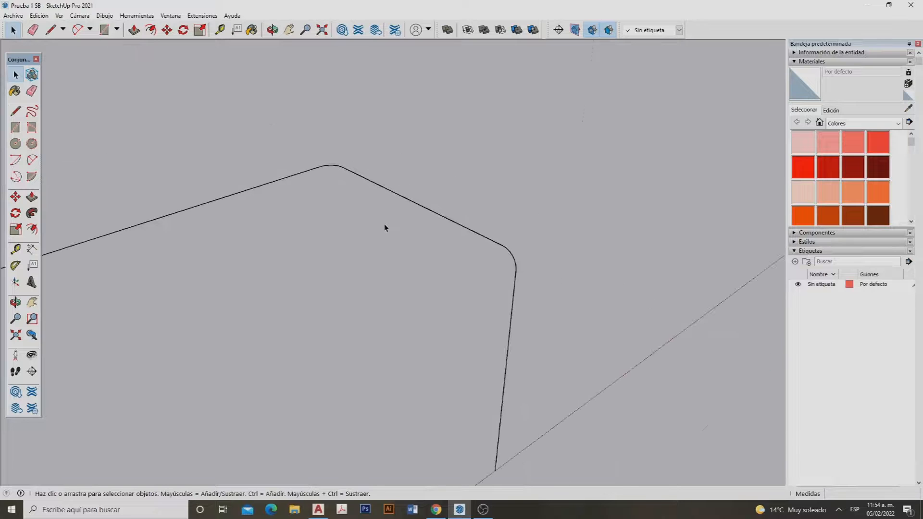
Copy the entire rounded path 500 cm along the red axis.
mouse_move(385, 228)
middle_mouse_down()
mouse_move(286, 288)
mouse_move(204, 272)
mouse_move(221, 206)
middle_mouse_up()
left_click_drag(195, 156, 510, 370)
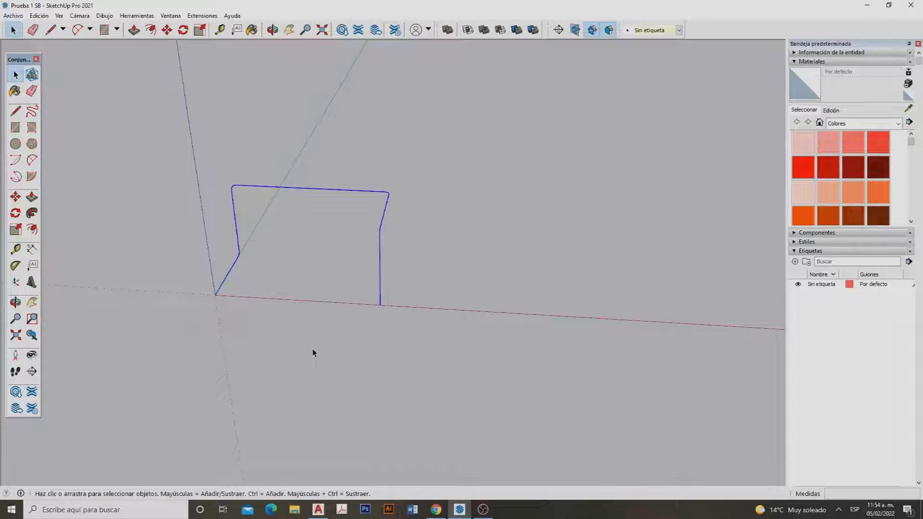
key("m")
left_click(283, 347)
key("ctrl")
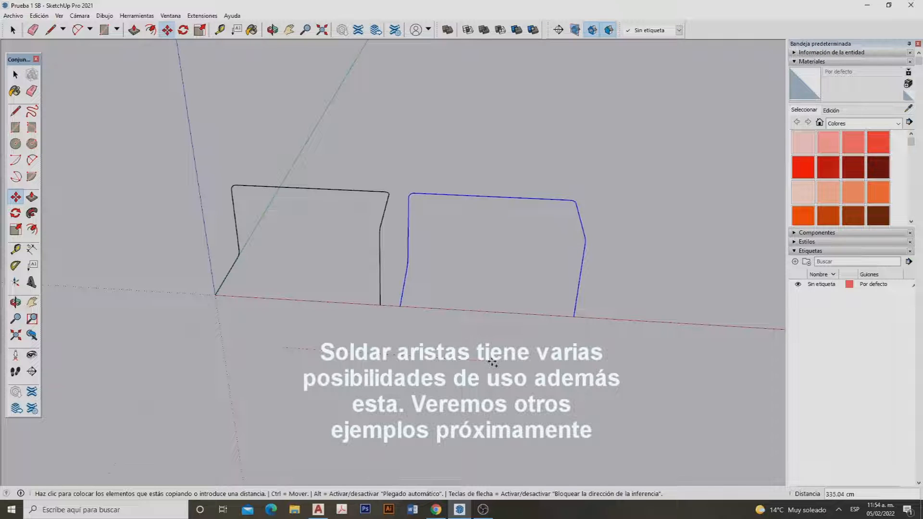
type("500")
key("Return")
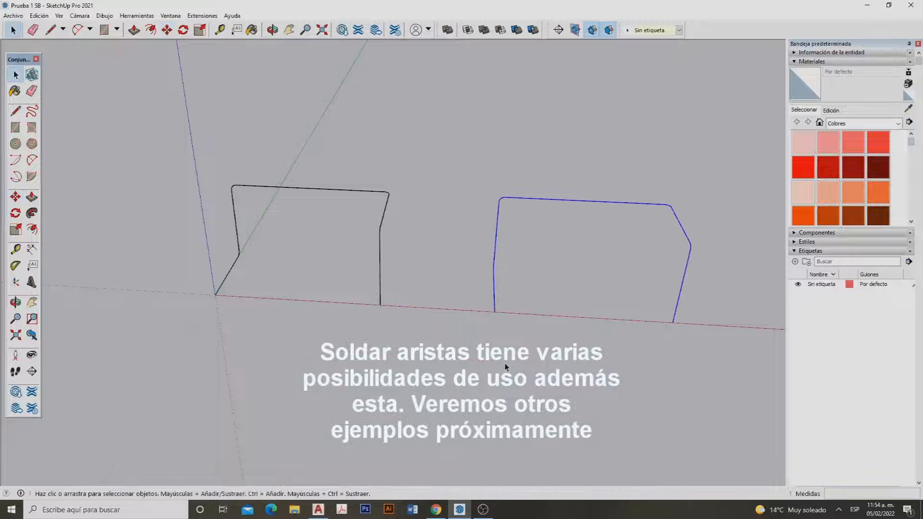
middle_click_drag(500, 367, 445, 319)
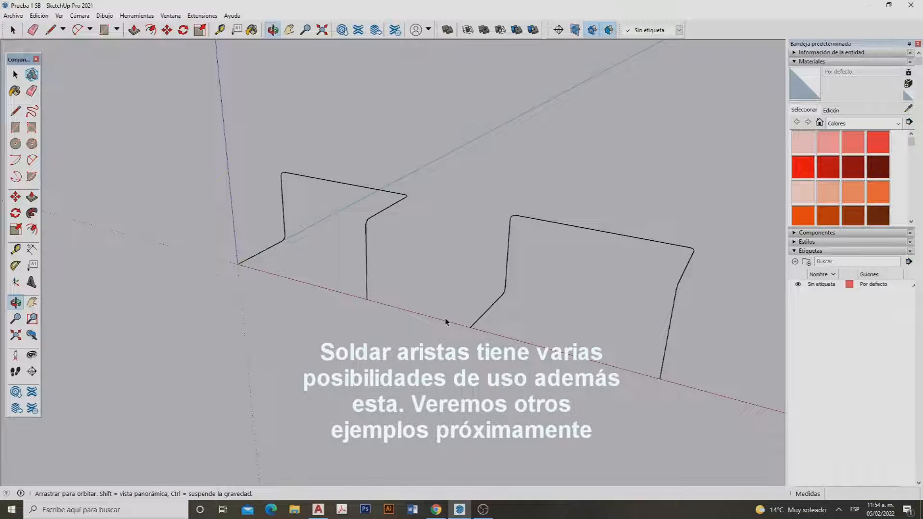
key("space")
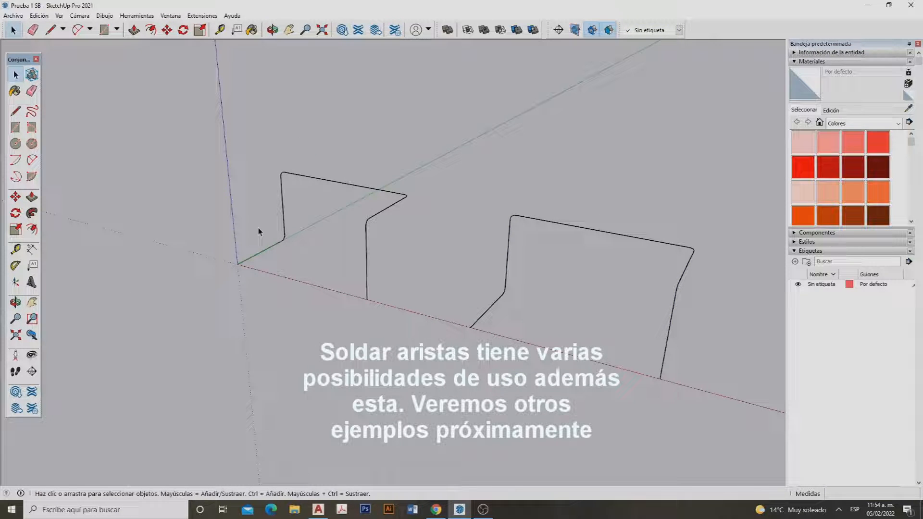
Draw an upright 15 by 15 cm square on the red axis beside the start of the copied path.
scroll(470, 325, "up", 4)
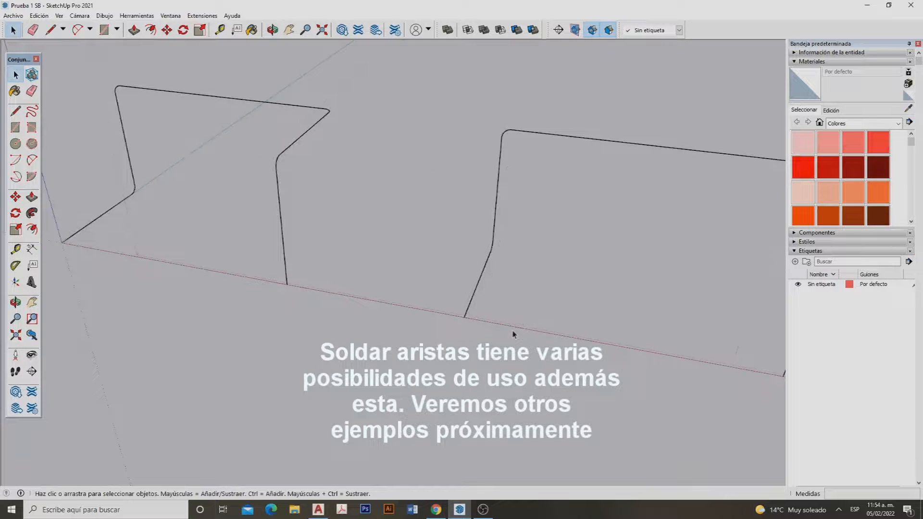
key("r")
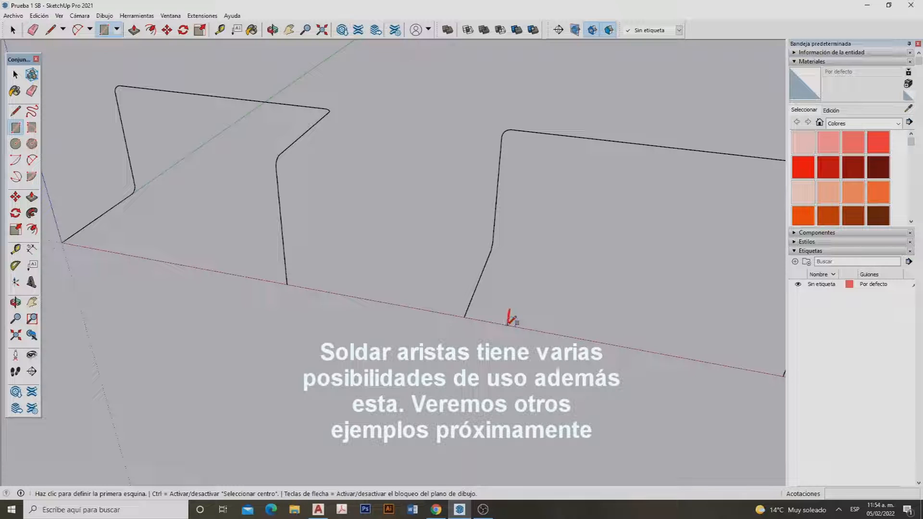
left_click(509, 323)
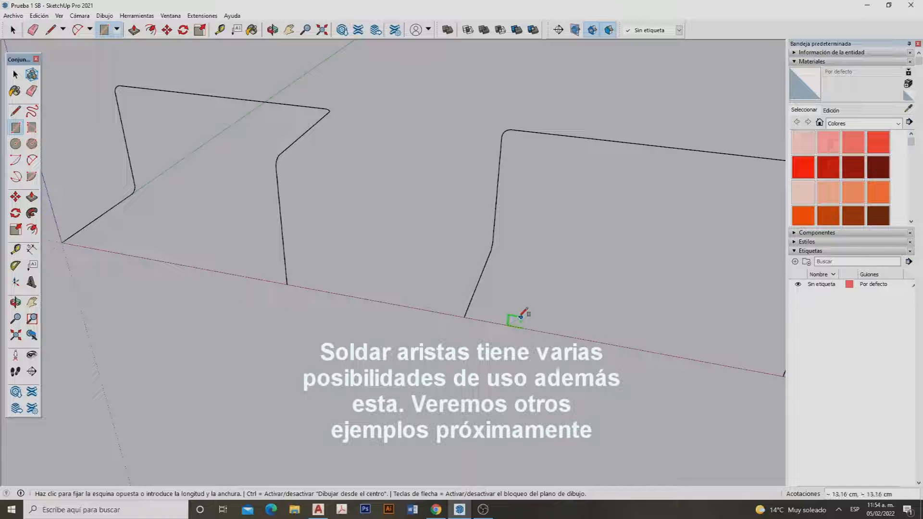
type("1")
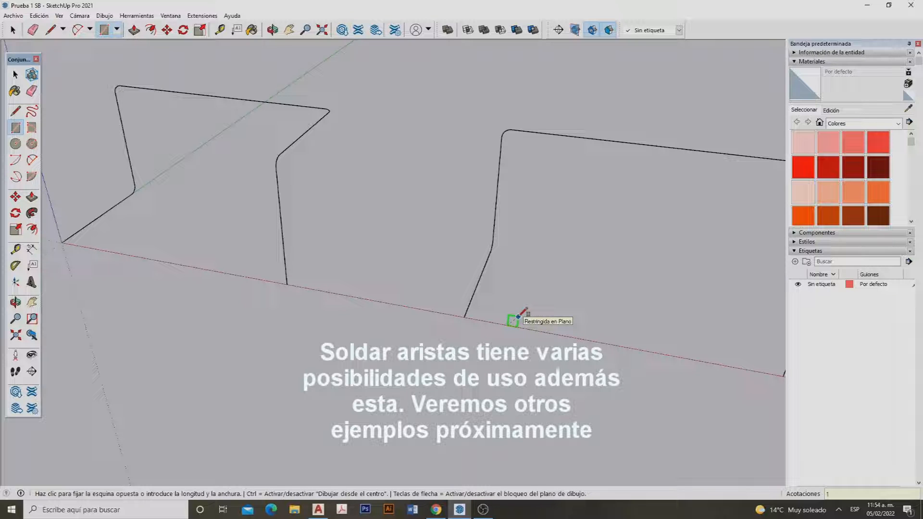
type("5")
key("Return")
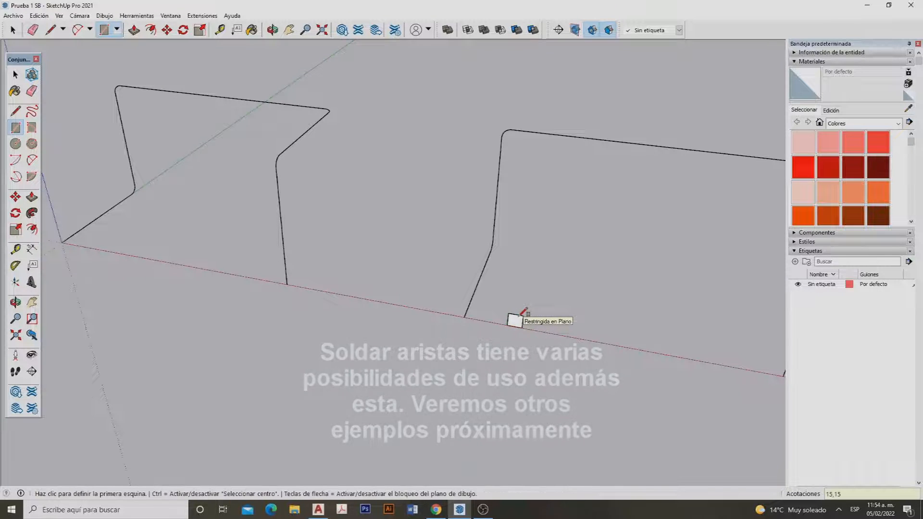
key("space")
Try to offset the square's outline 5 cm inward, and undo the offset.
scroll(538, 349, "up", 2)
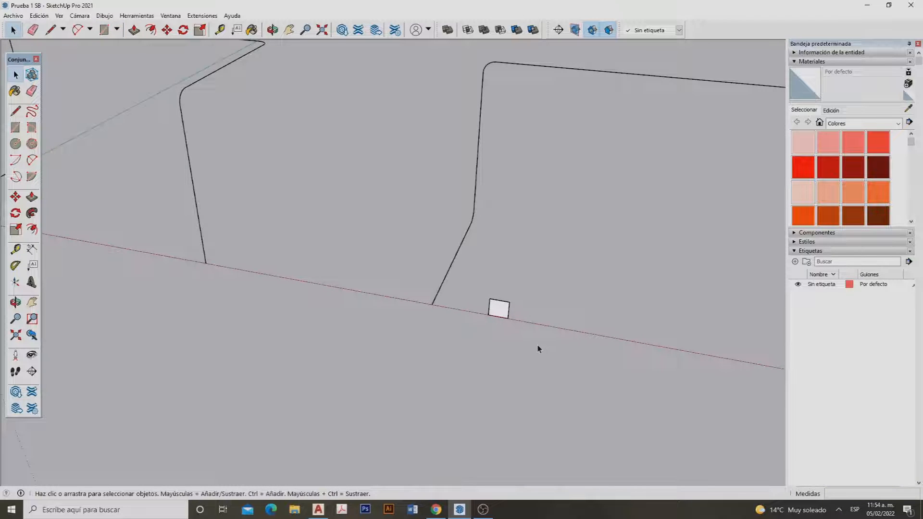
scroll(538, 349, "up", 2)
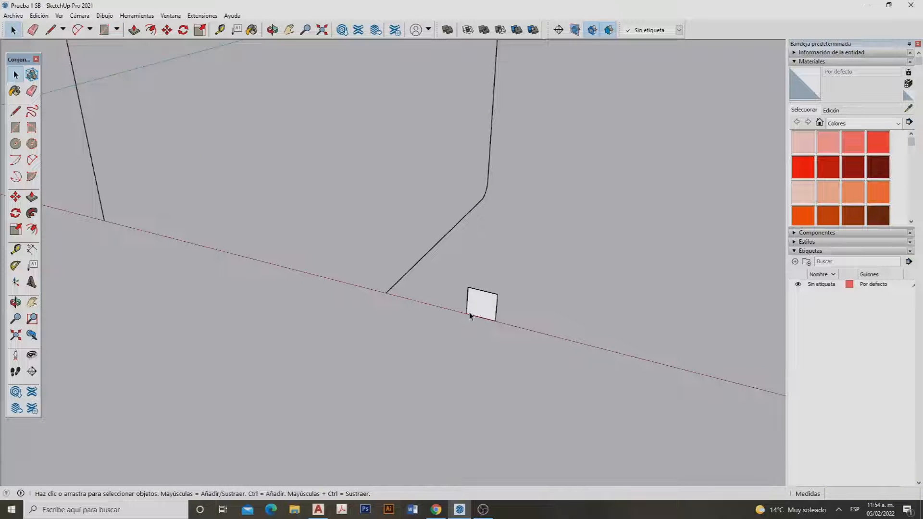
scroll(501, 305, "up", 2)
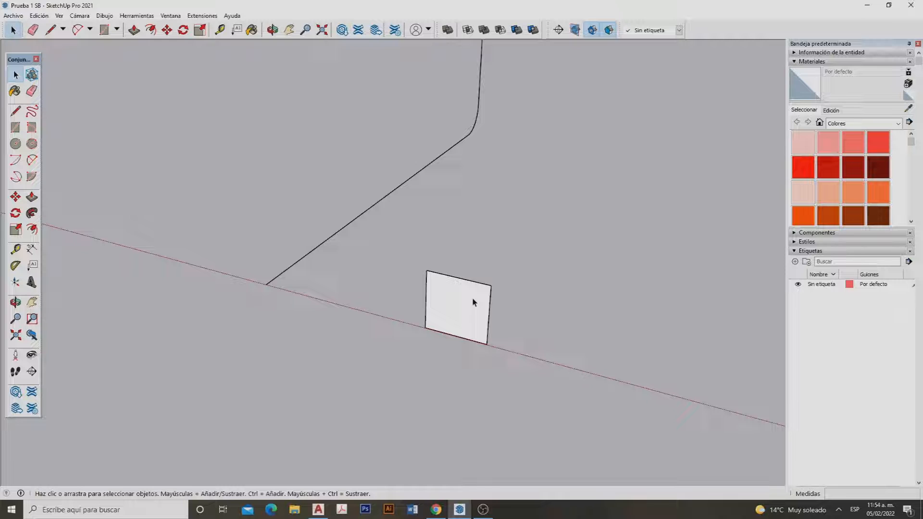
scroll(457, 286, "up", 1)
key("f")
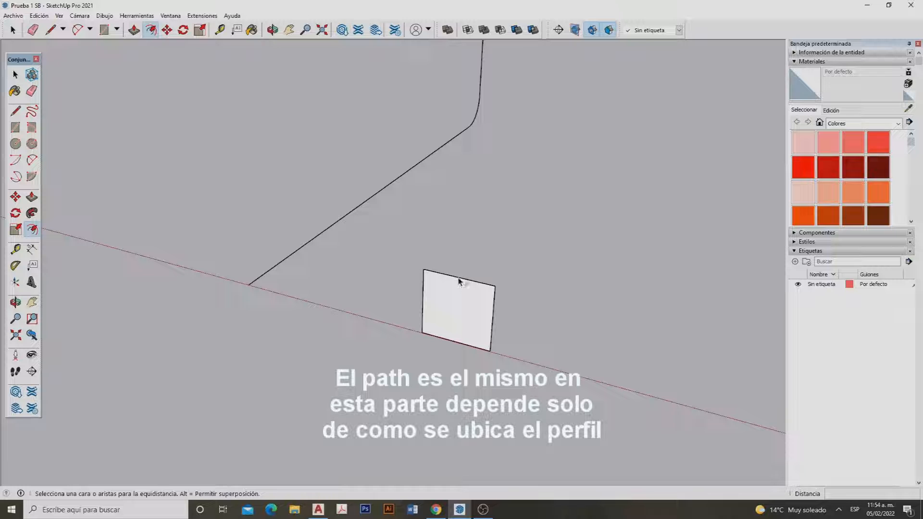
left_click(457, 278)
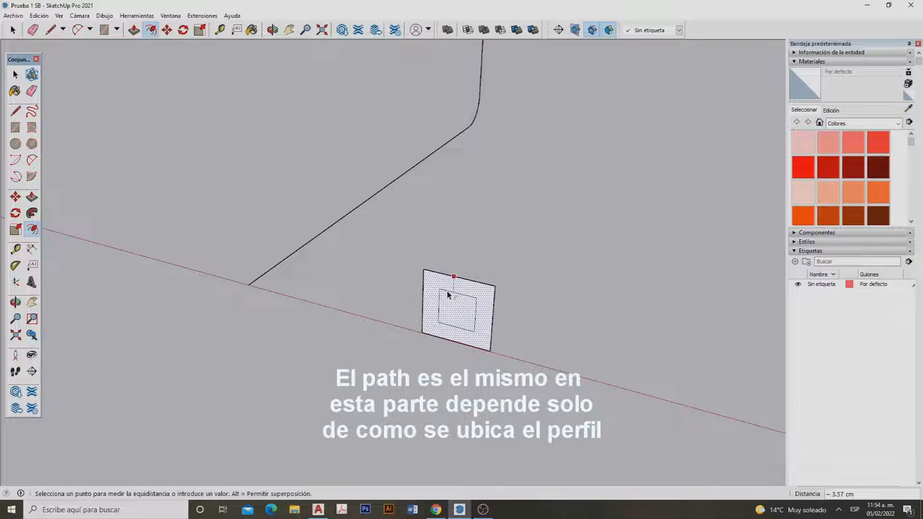
type("5")
key("Return")
key("space")
key("ctrl+z")
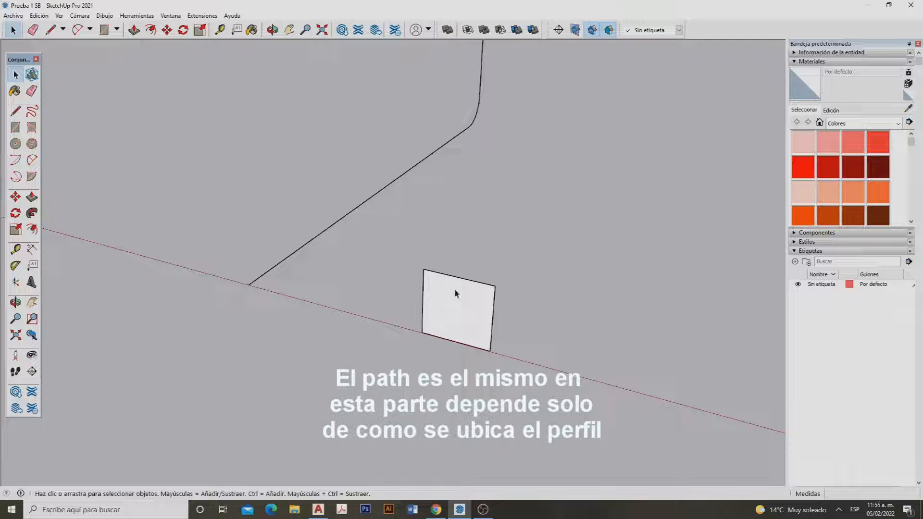
Offset the square face's outline 2 cm inward and delete the inner face to leave a hollow profile.
left_click(449, 287)
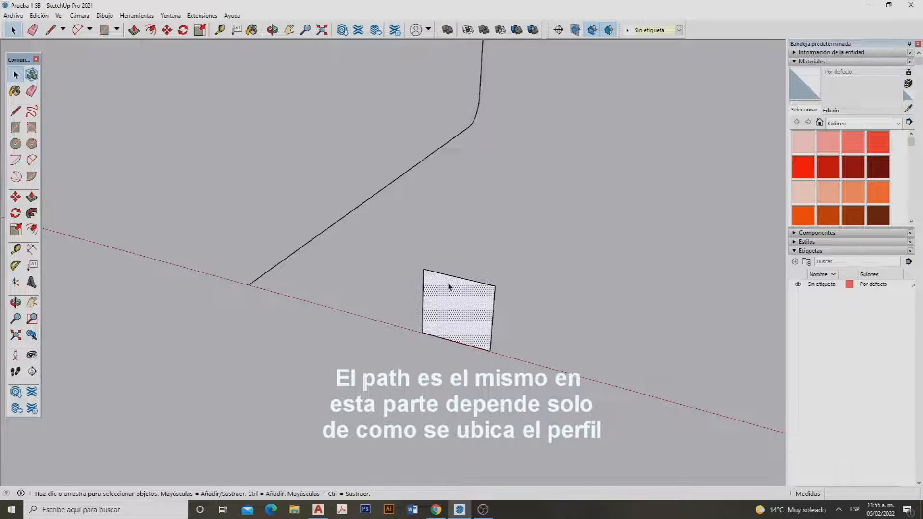
key("f")
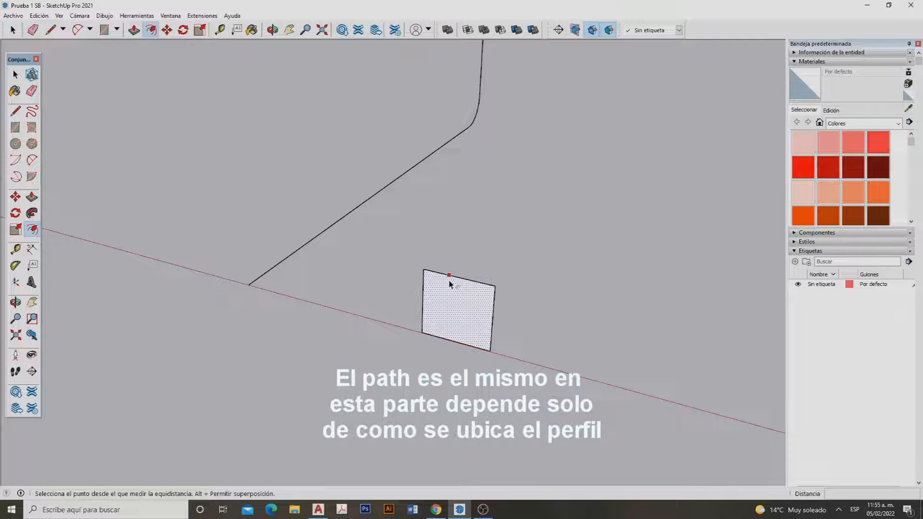
left_click(450, 285)
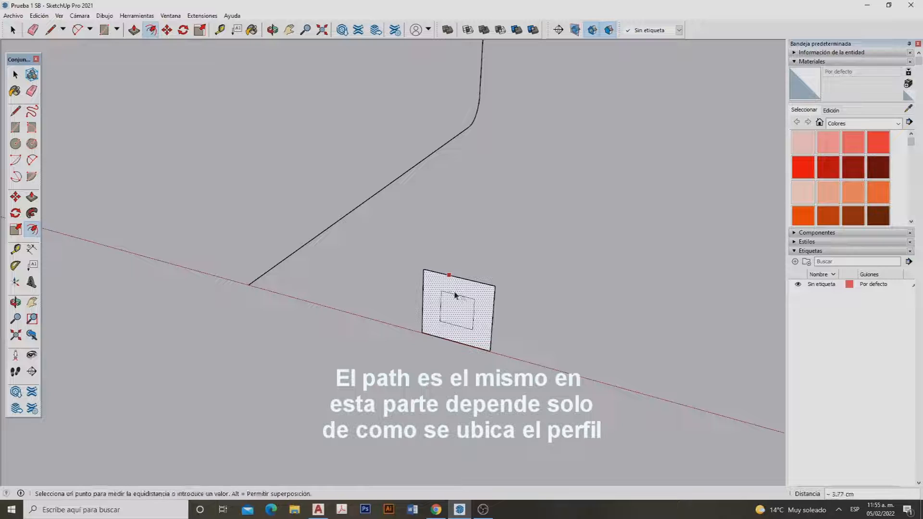
type("2.")
key("Return")
key("space")
left_click(465, 324)
key("Delete")
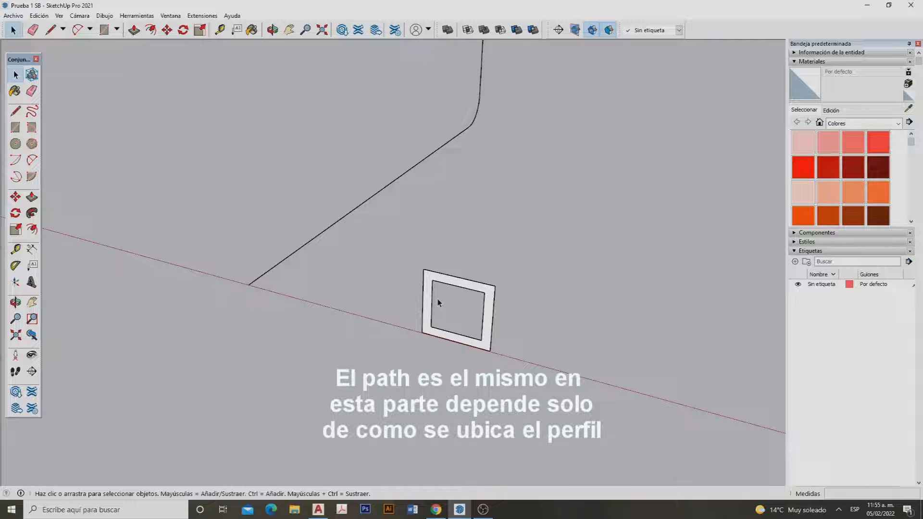
Draw a diagonal between opposite inner corners of the hollow square, and delete the face it creates in the opening.
key("l")
left_click(433, 280)
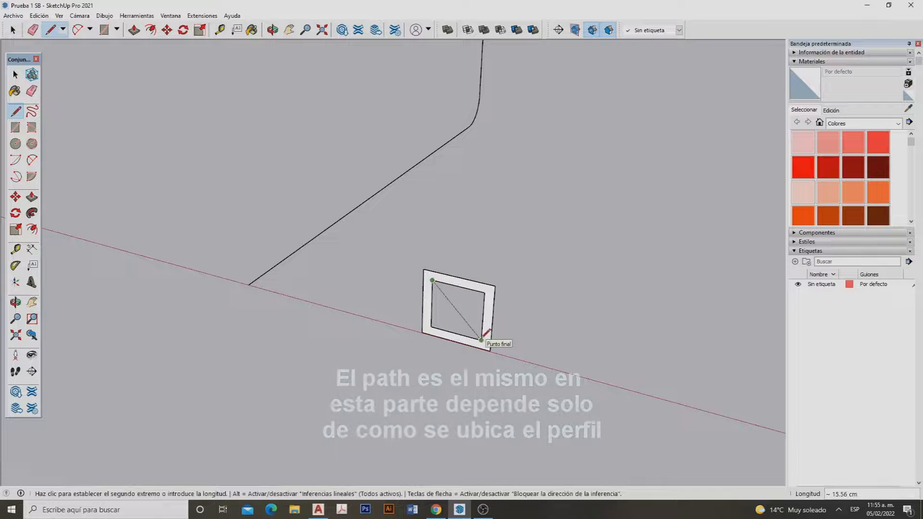
left_click(482, 340)
key("space")
left_click(467, 317)
key("Delete")
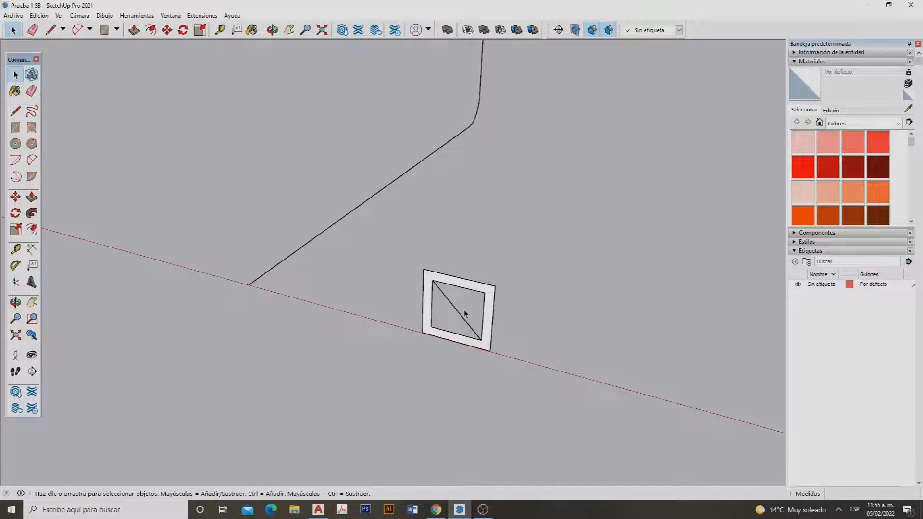
Copy the hollow square profile with its diagonal about 442 cm back along the red axis, beside the original path's start.
scroll(469, 303, "down", 2)
scroll(481, 312, "down", 2)
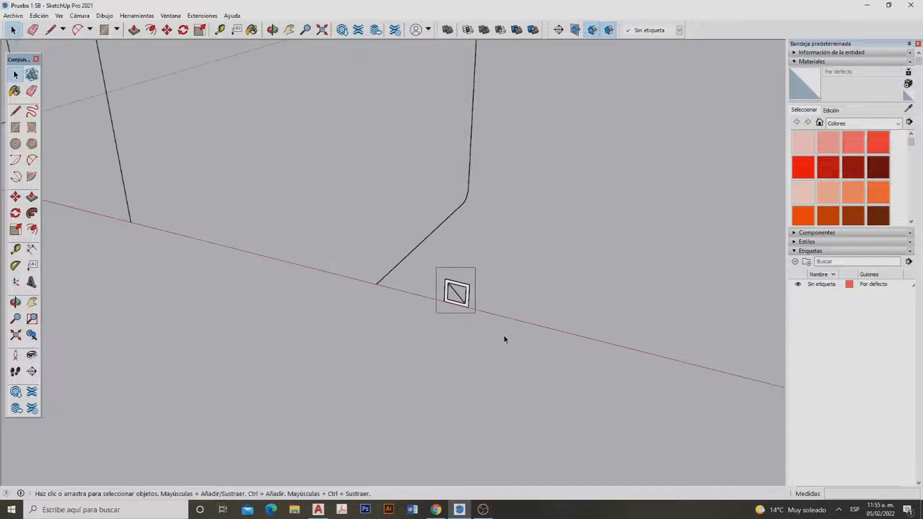
left_click_drag(504, 336, 503, 336)
key("m")
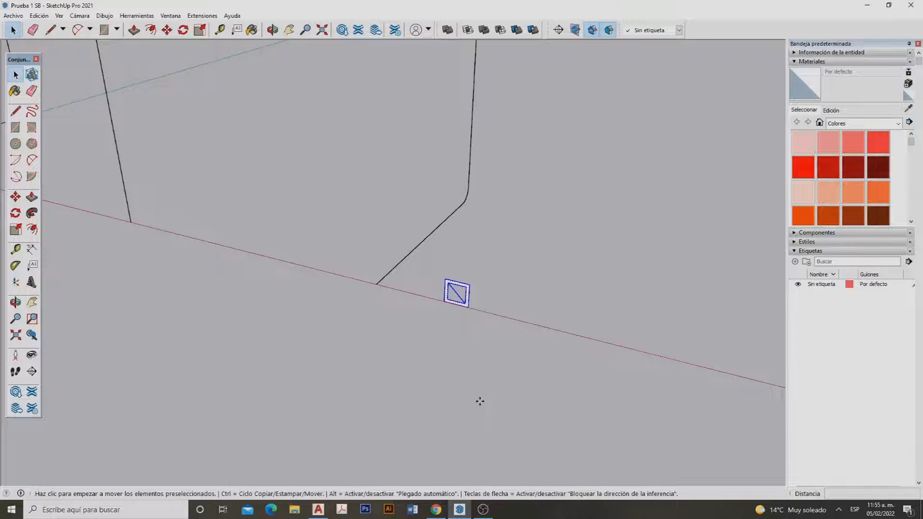
left_click(473, 372)
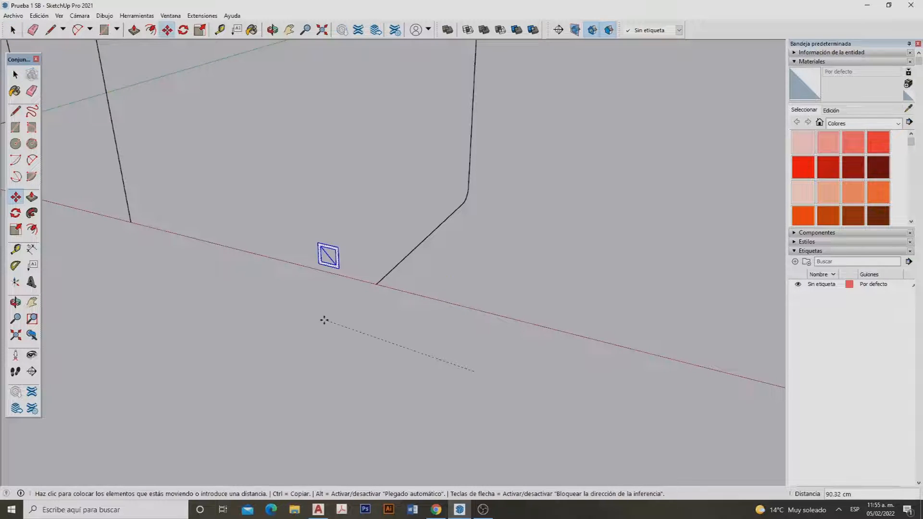
scroll(587, 372, "down", 2)
key("ctrl")
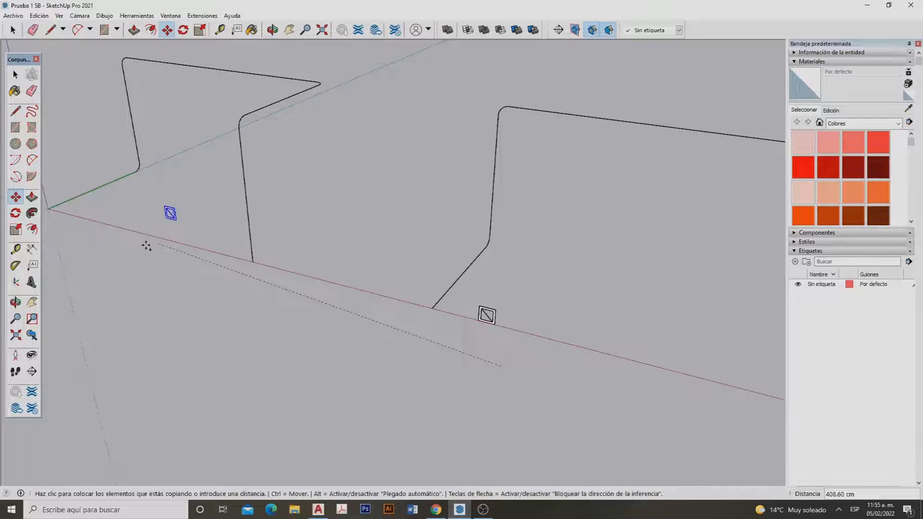
left_click(97, 258)
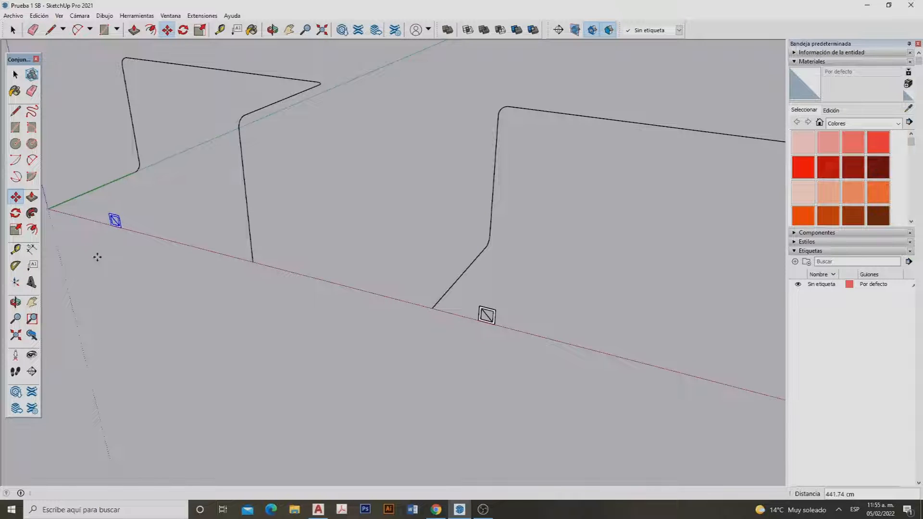
key("space")
Move the profile beside the copied path from its diagonal's midpoint onto the path's starting endpoint.
left_click(483, 281)
scroll(483, 276, "up", 5)
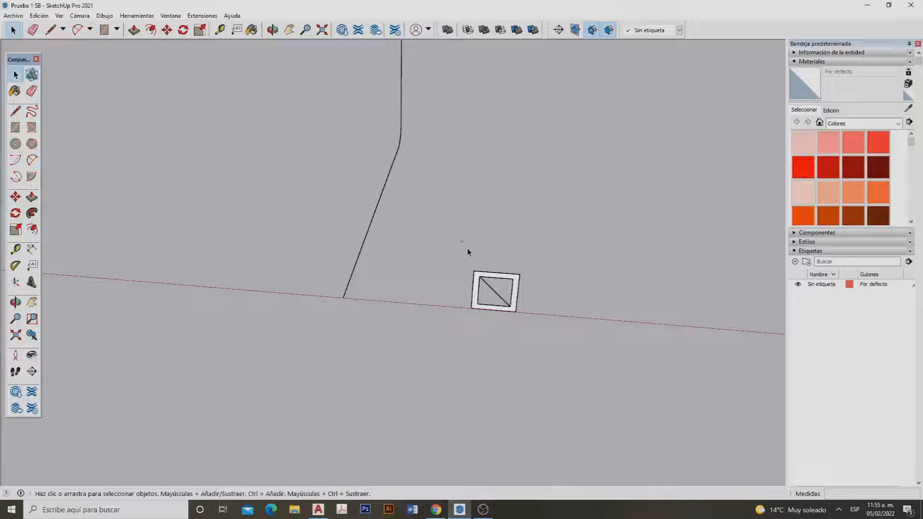
scroll(496, 296, "up", 2)
triple_click(497, 296)
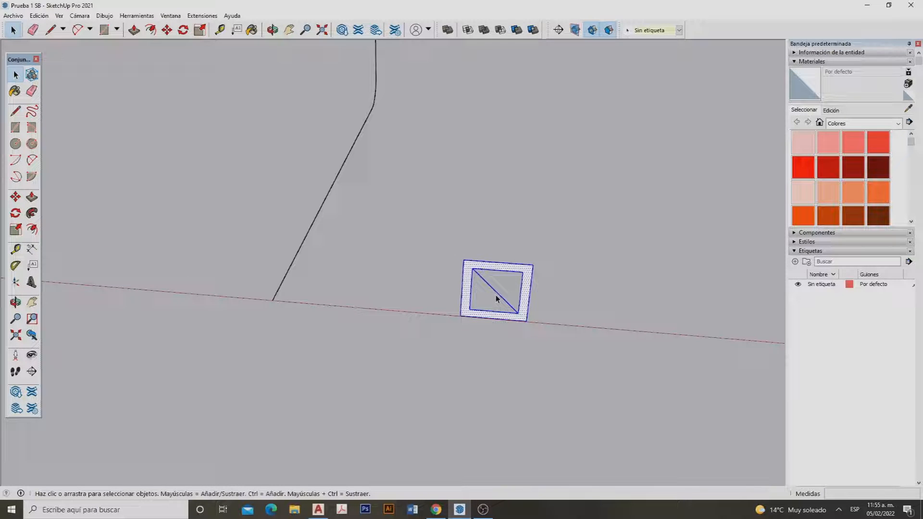
key("l")
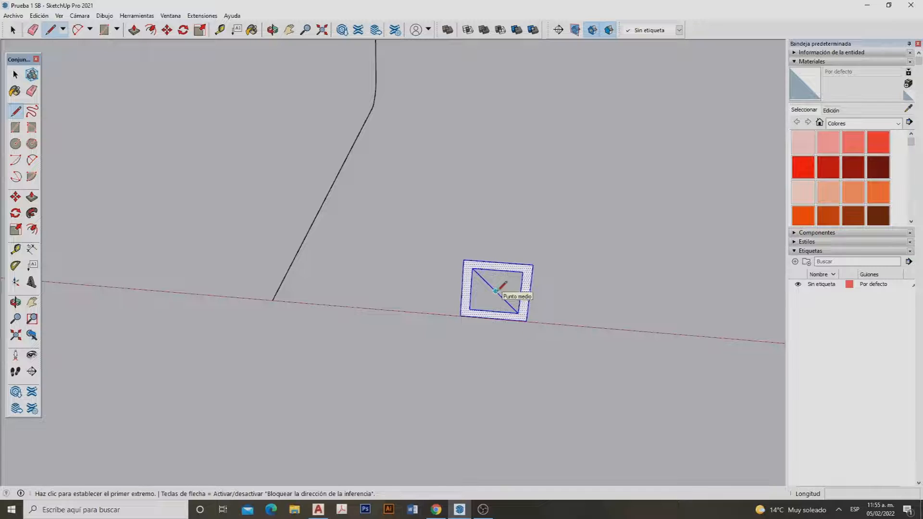
key("m")
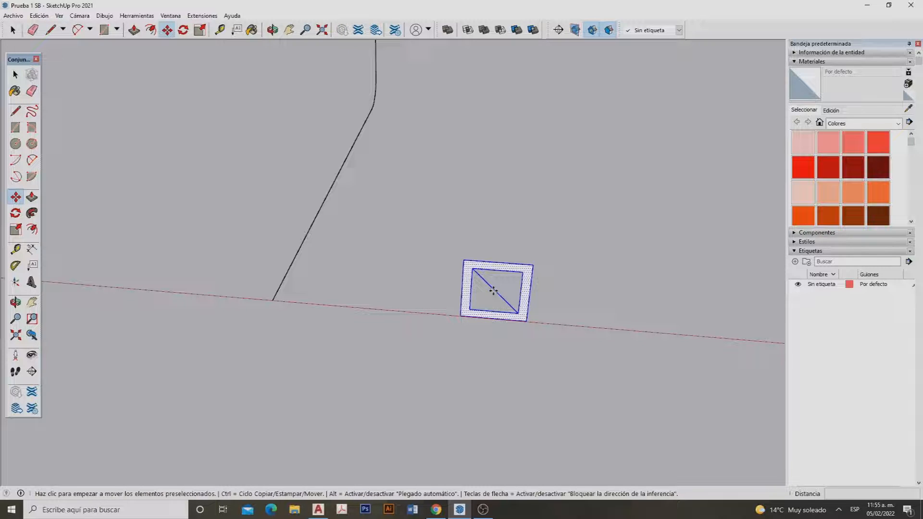
left_click(493, 291)
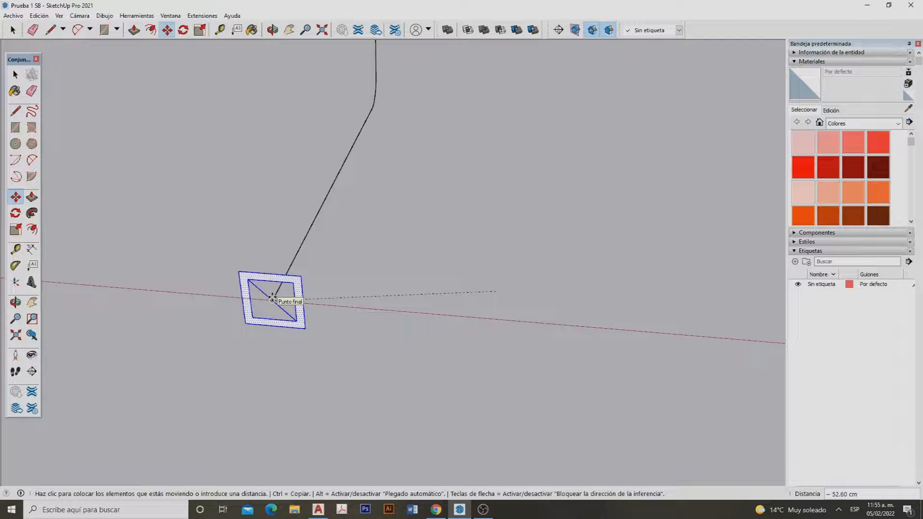
left_click(273, 300)
Delete both halves of the diagonal inside the profile placed on the copied path.
key("space")
scroll(282, 315, "up", 3)
left_click(284, 293)
left_click(284, 316)
key("Delete")
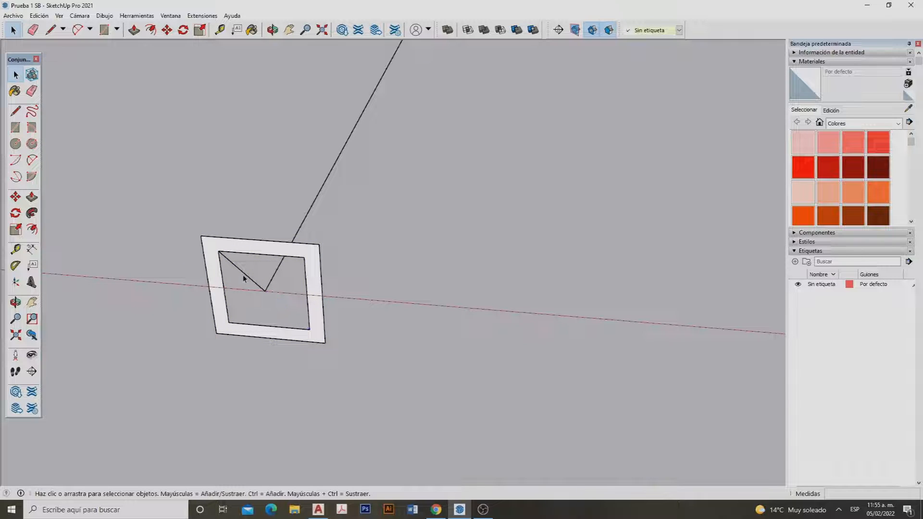
scroll(471, 340, "down", 2)
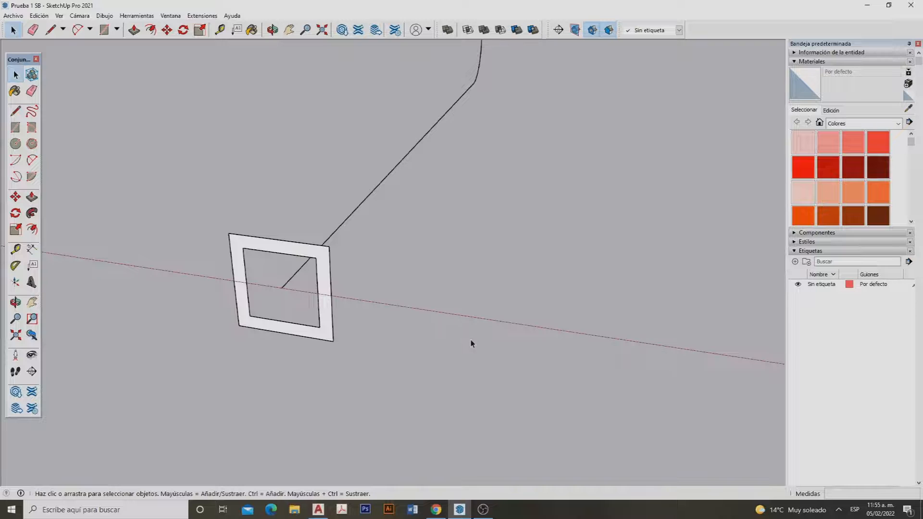
scroll(363, 298, "down", 5)
scroll(265, 278, "down", 3)
scroll(265, 288, "up", 5)
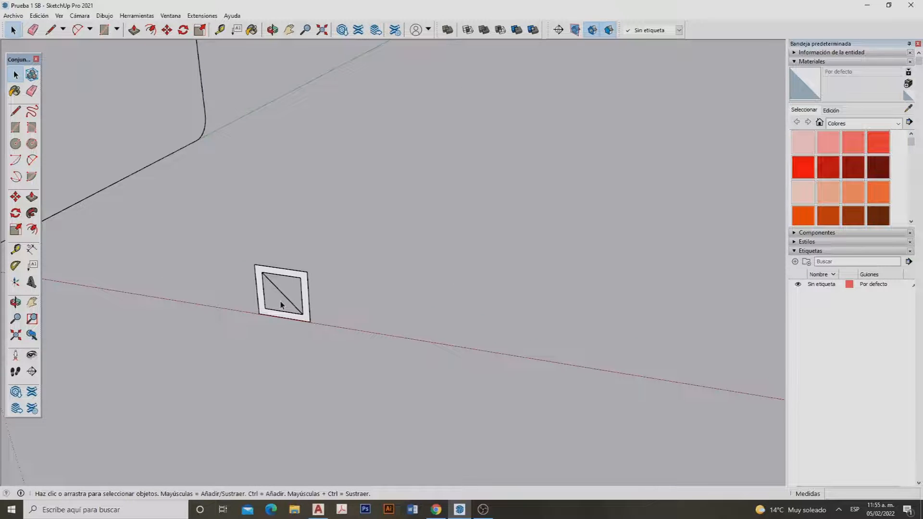
Delete the diagonal inside the profile beside the original path and move the profile by its lower-left outer corner onto the path's start.
key("Delete")
left_click_drag(201, 233, 367, 399)
key("m")
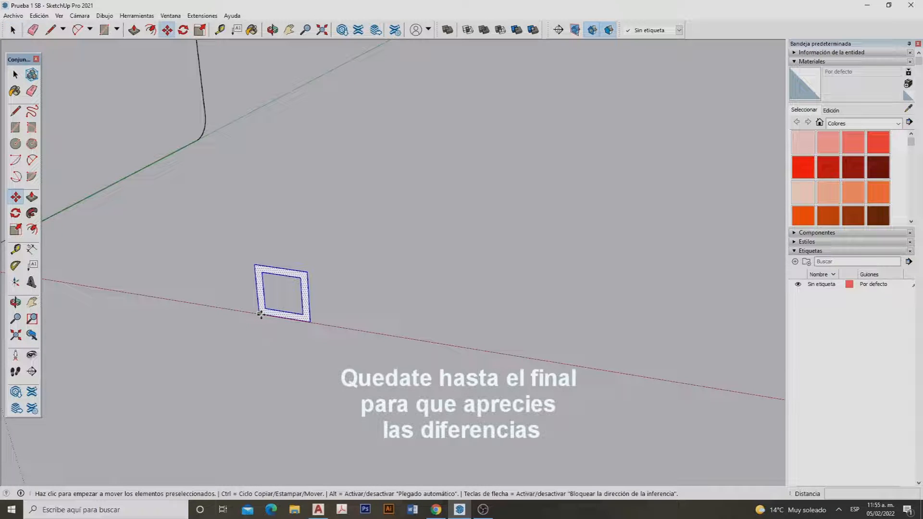
left_click(261, 314)
scroll(240, 312, "down", 3)
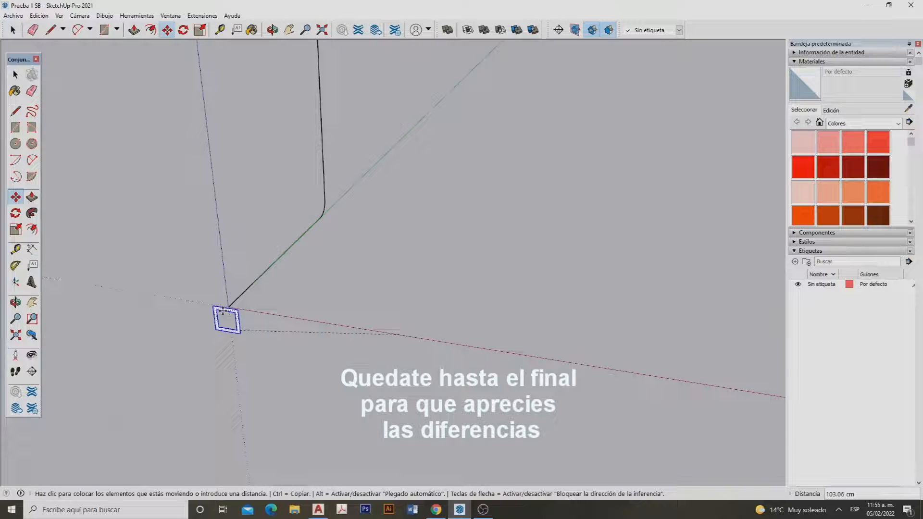
left_click(223, 312)
key("space")
scroll(243, 356, "up", 3)
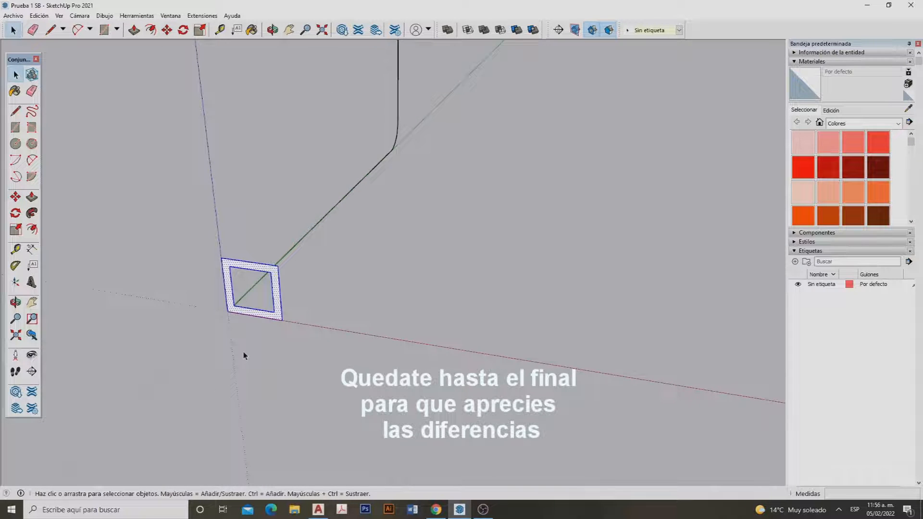
left_click(244, 356)
Copy both rounded paths together with their hollow square profiles along the red axis, beyond the second path.
scroll(250, 356, "down", 2)
middle_click_drag(260, 355, 653, 310)
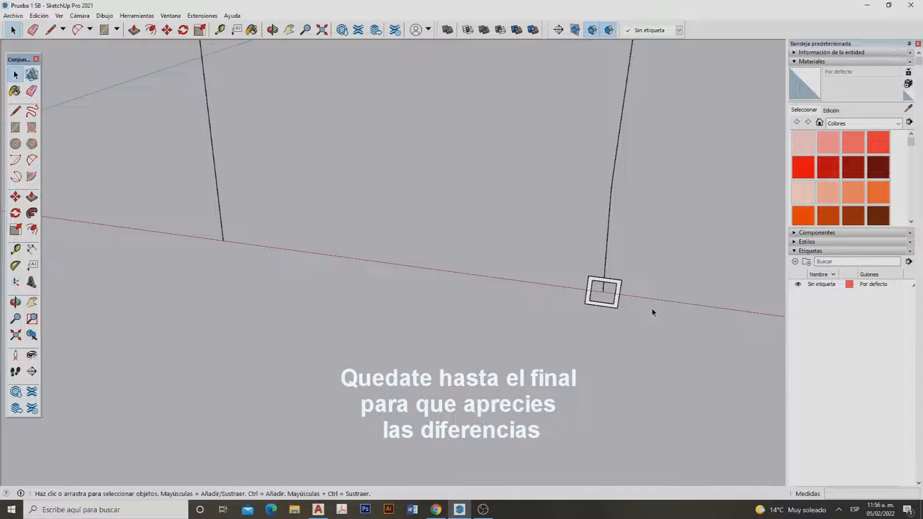
middle_click_drag(652, 309, 597, 290)
scroll(531, 288, "up", 3)
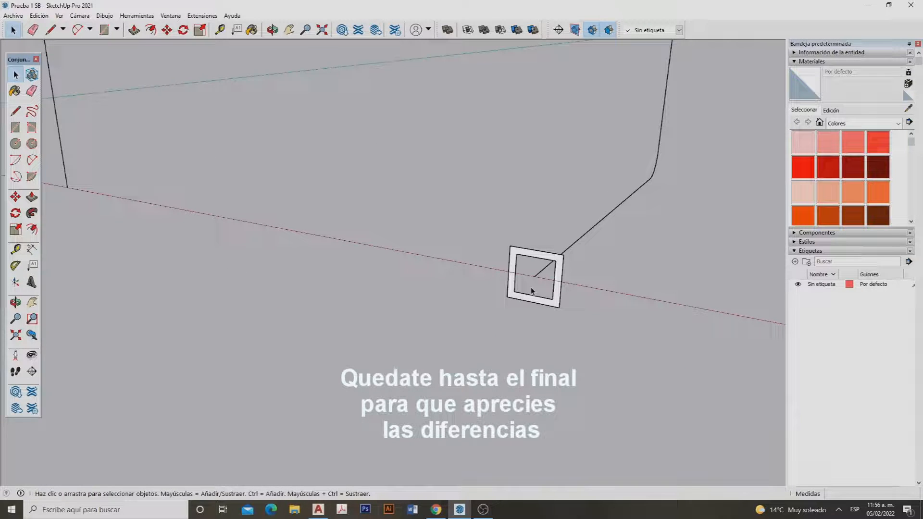
middle_click_drag(532, 291, 273, 304)
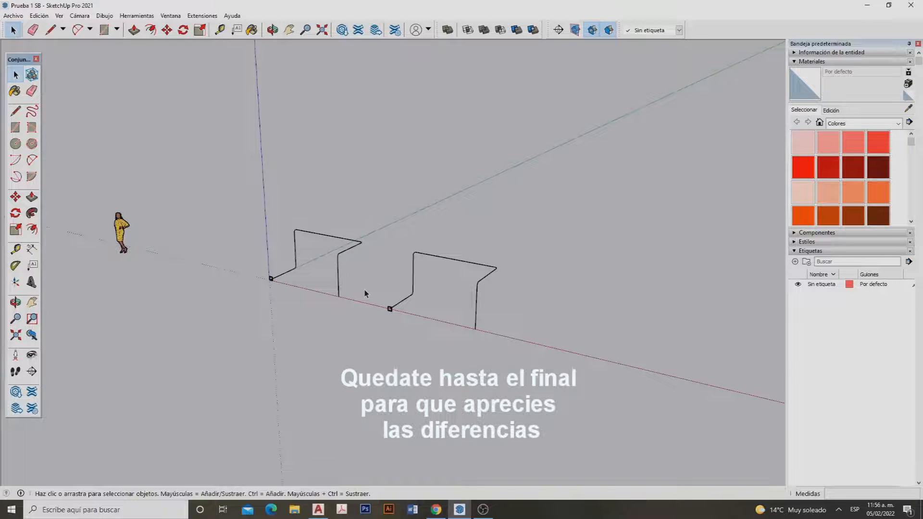
middle_click_drag(364, 289, 206, 188)
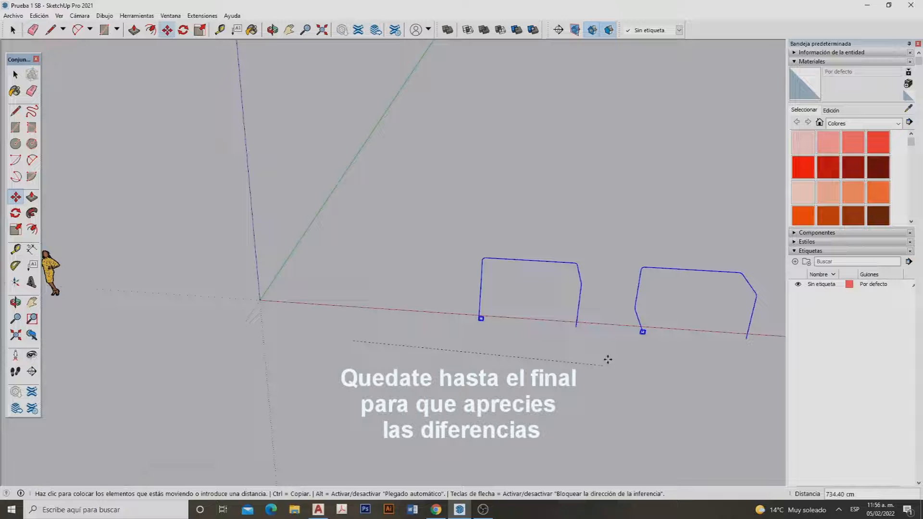
key("ctrl")
type("100")
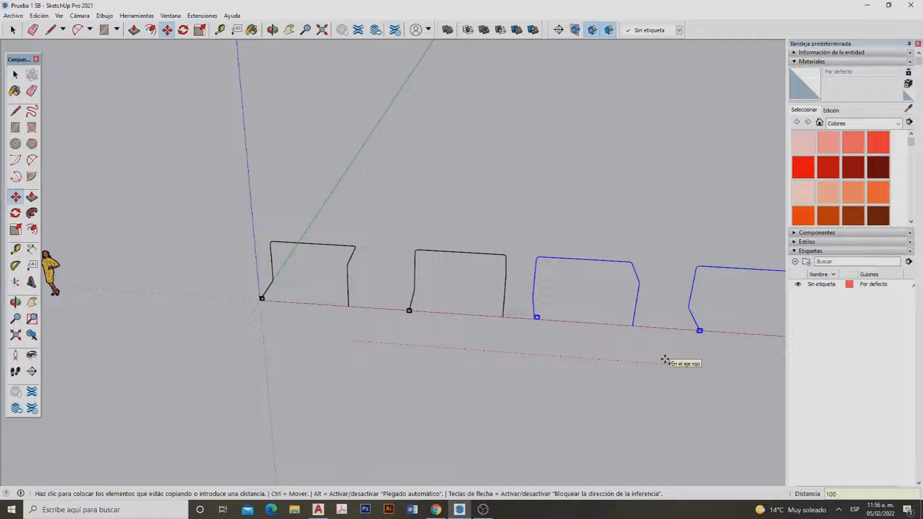
key("Return")
key("space")
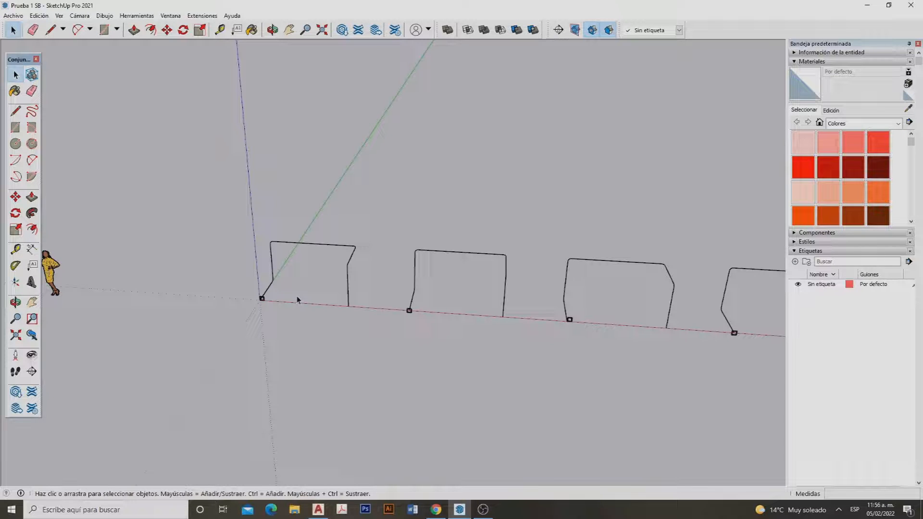
Try to extrude the hollow square profile at the origin along its rounded path with Follow Me.
scroll(297, 300, "up", 3)
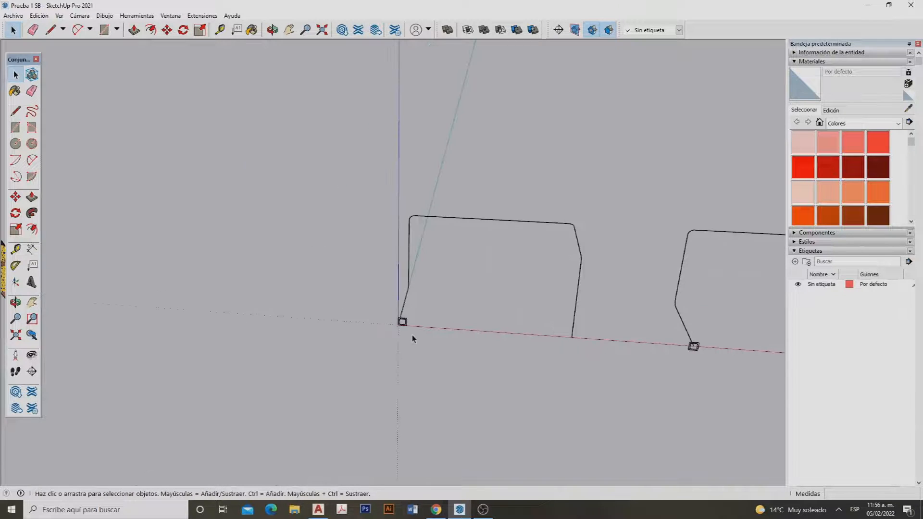
middle_click_drag(411, 335, 489, 281)
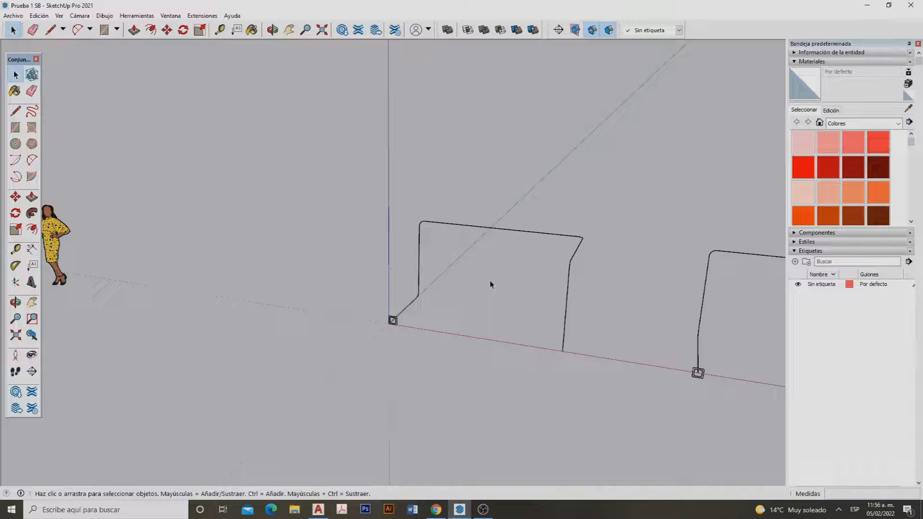
middle_click_drag(490, 281, 610, 388)
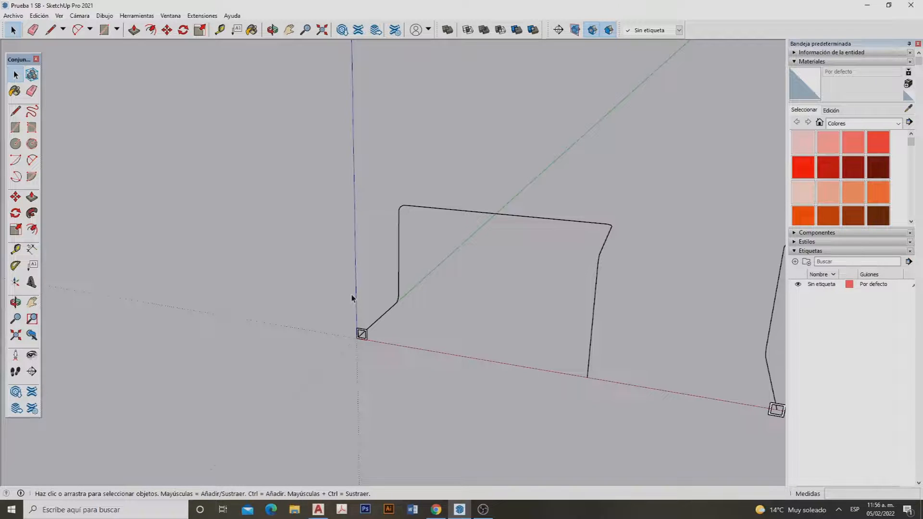
scroll(351, 294, "up", 2)
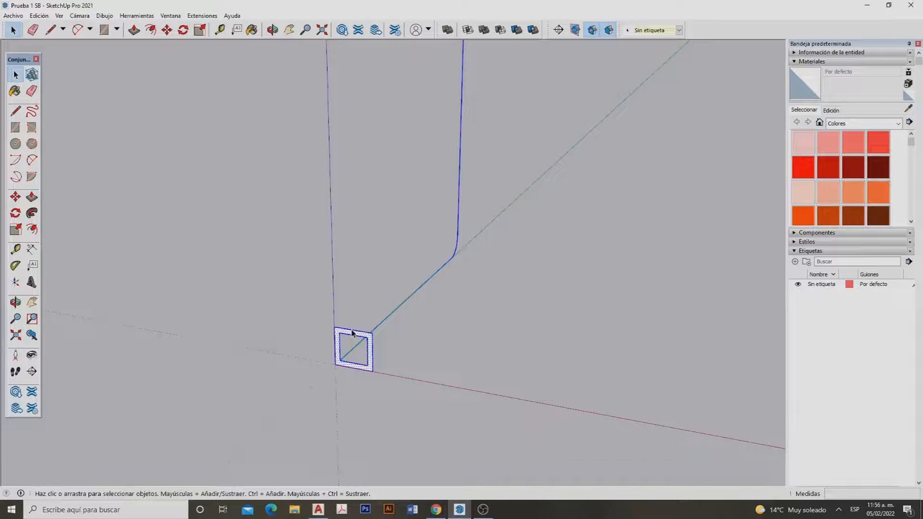
scroll(312, 336, "down", 2)
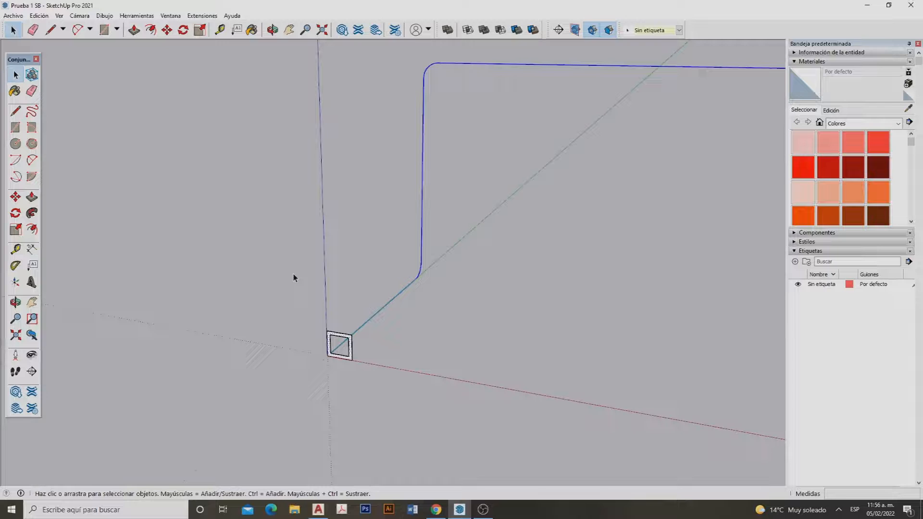
middle_click_drag(294, 278, 232, 275)
scroll(362, 262, "down", 3)
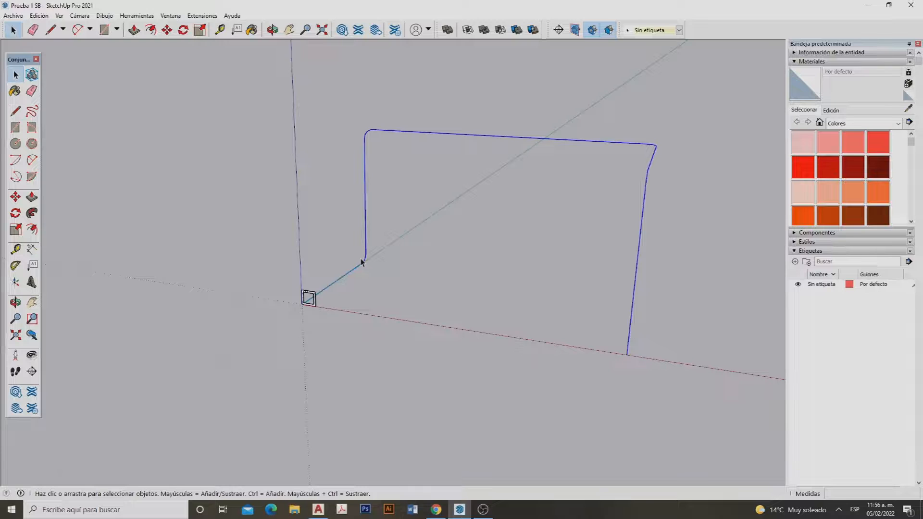
left_click(32, 213)
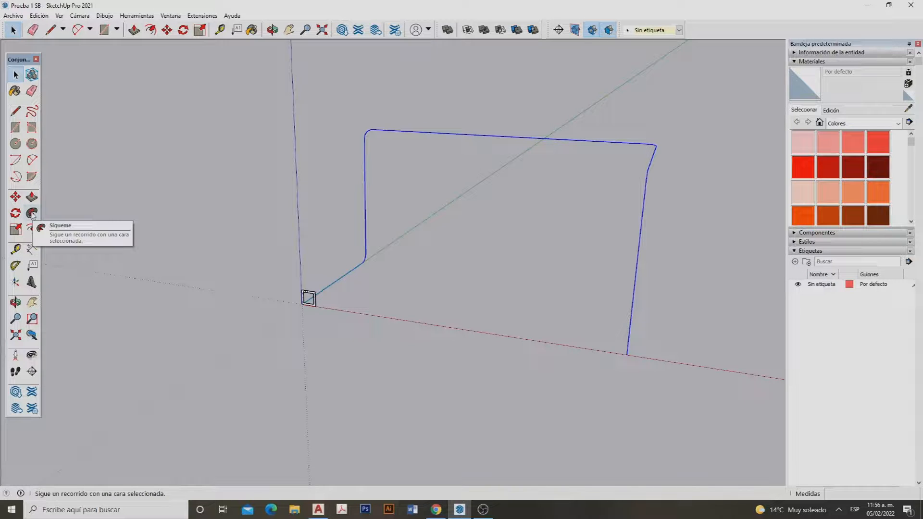
scroll(323, 309, "up", 5)
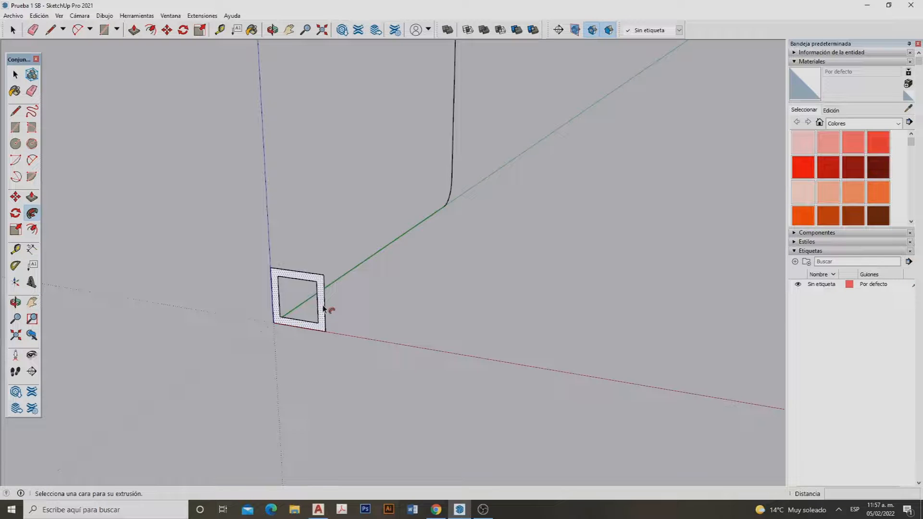
left_click_drag(323, 309, 487, 277)
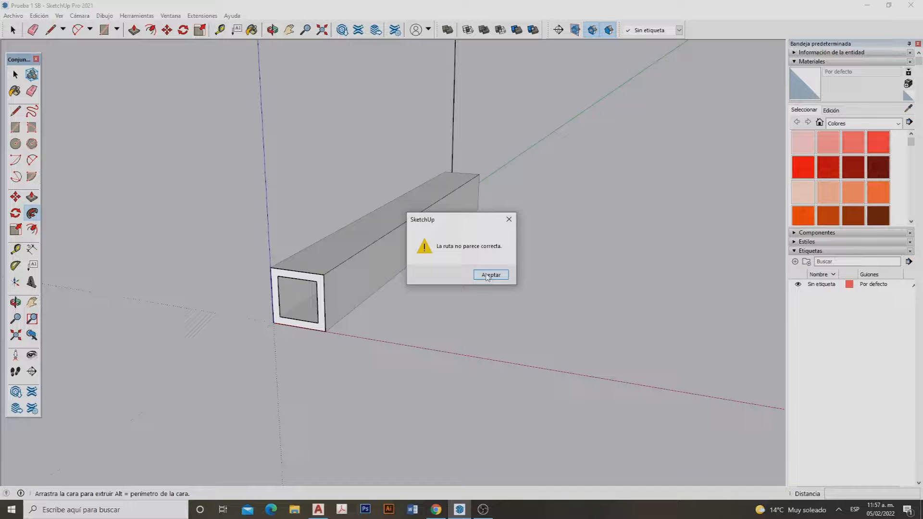
left_click(489, 275)
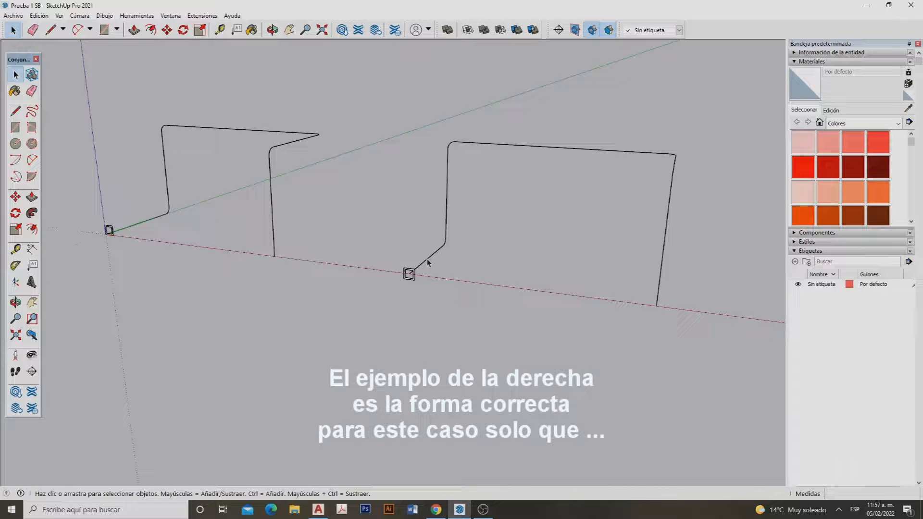
Extrude the hollow square profile centred on the second path's start along that whole rounded path with Follow Me.
left_click(428, 263)
middle_click_drag(428, 262, 422, 264)
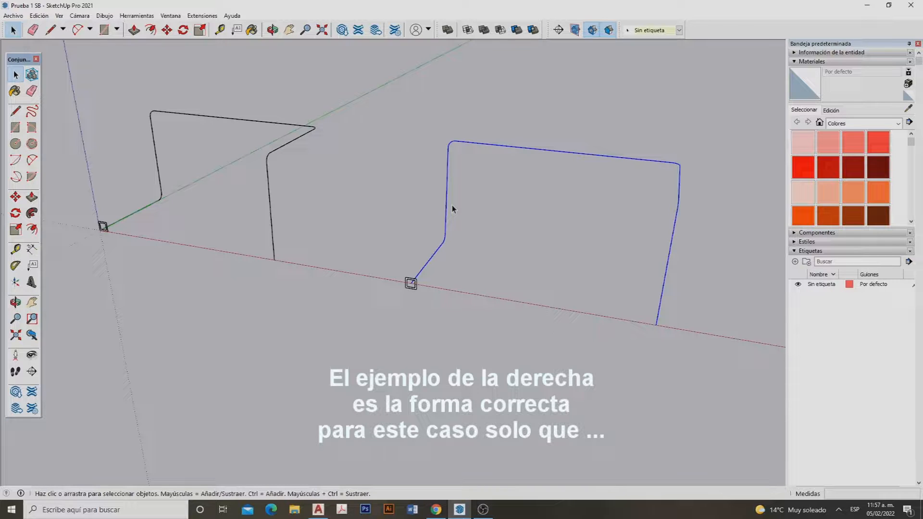
scroll(452, 205, "up", 3)
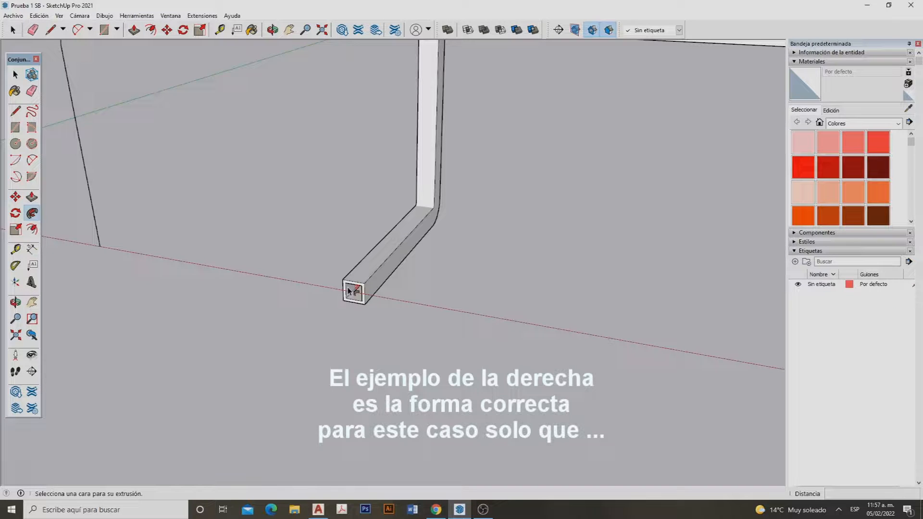
key("space")
scroll(349, 289, "down", 5)
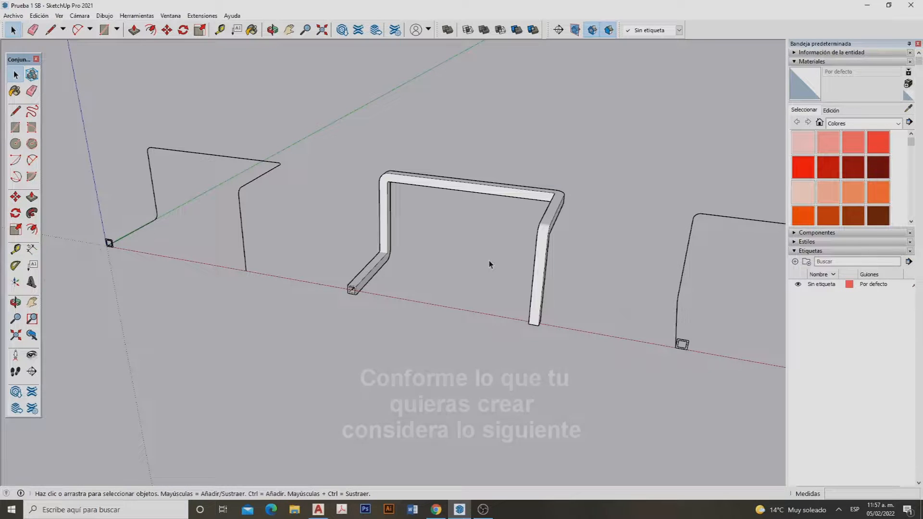
Select the rounded path at the origin without its profile's edges and extrude the hollow square profile along it with Follow Me.
scroll(144, 250, "up", 3)
mouse_move(145, 269)
middle_mouse_down()
mouse_move(195, 298)
mouse_move(192, 251)
middle_mouse_up()
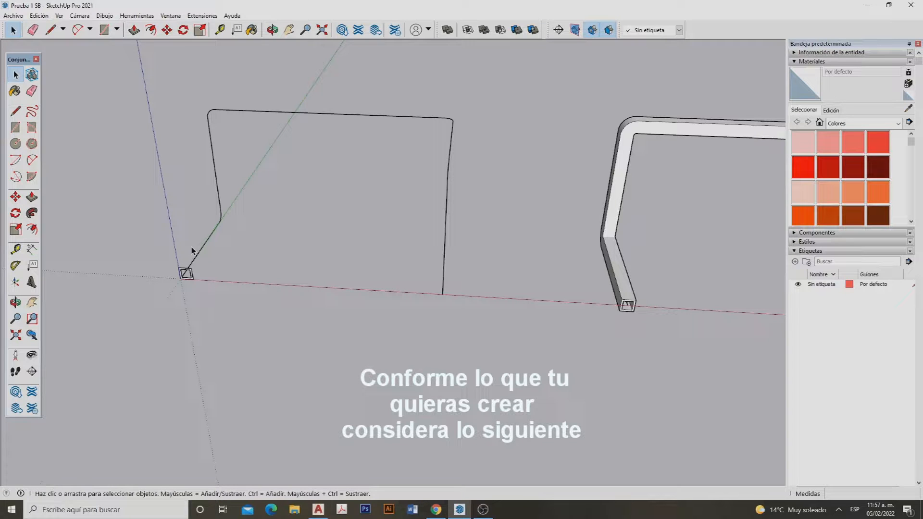
middle_click_drag(192, 250, 269, 215)
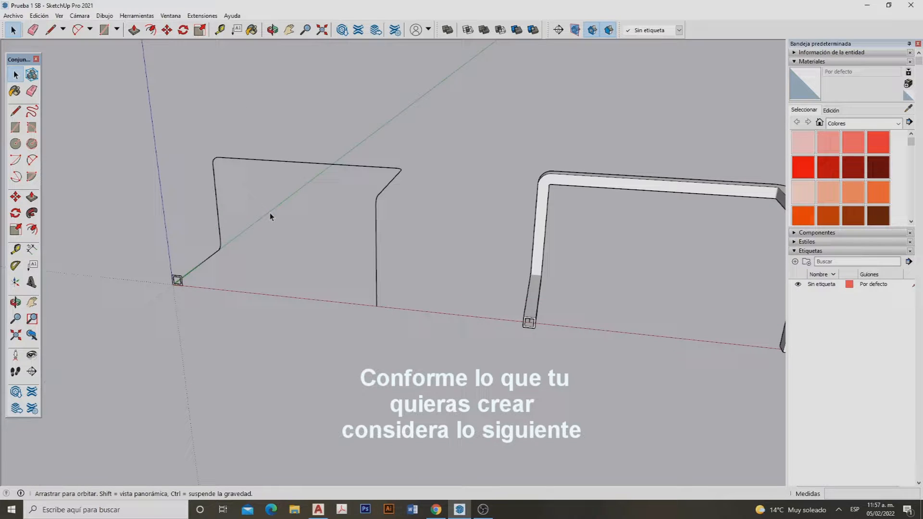
middle_click_drag(270, 213, 278, 216)
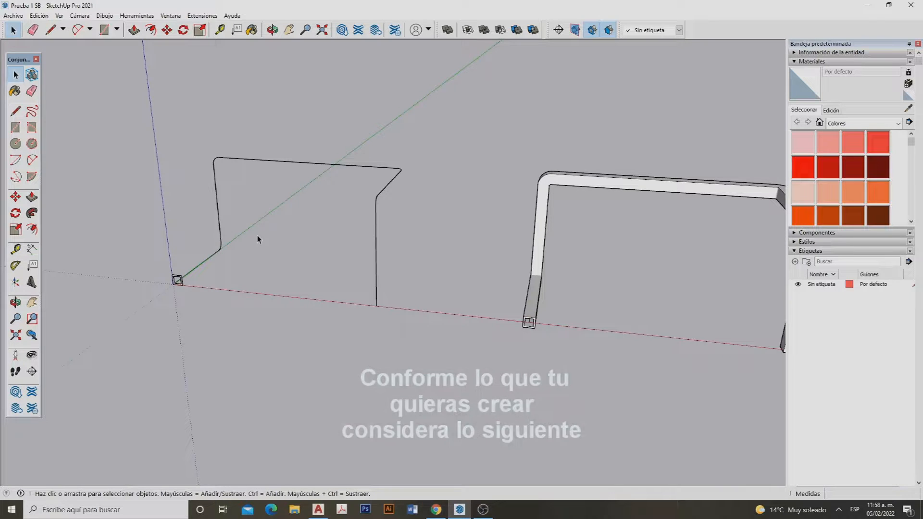
middle_click_drag(258, 239, 192, 269)
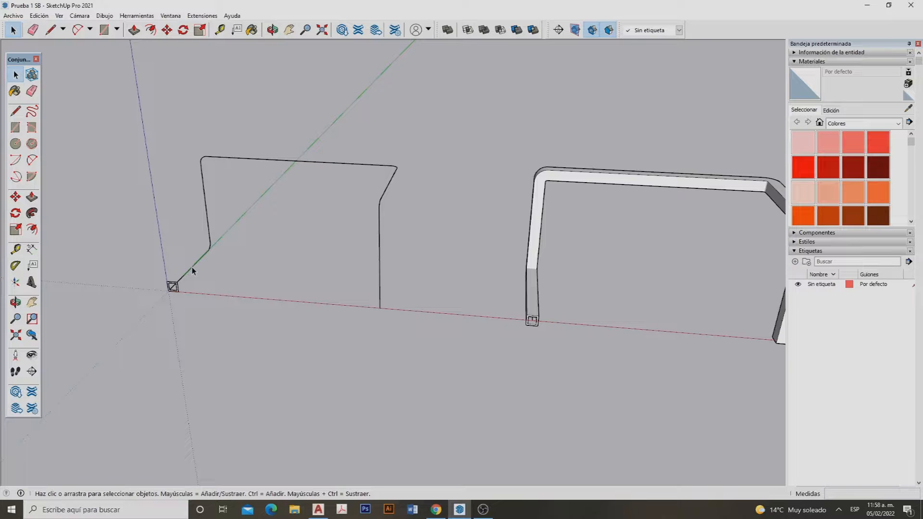
left_click(192, 271)
scroll(202, 288, "up", 3)
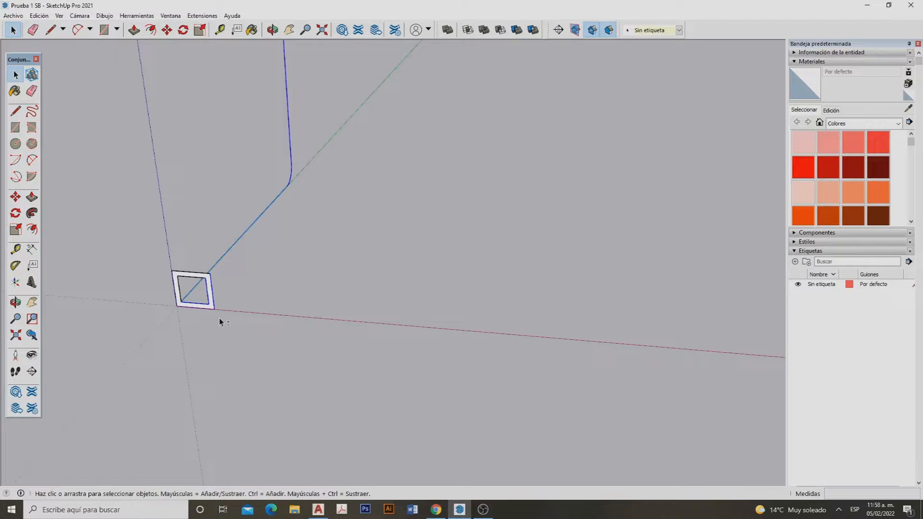
middle_click_drag(220, 322, 454, 301)
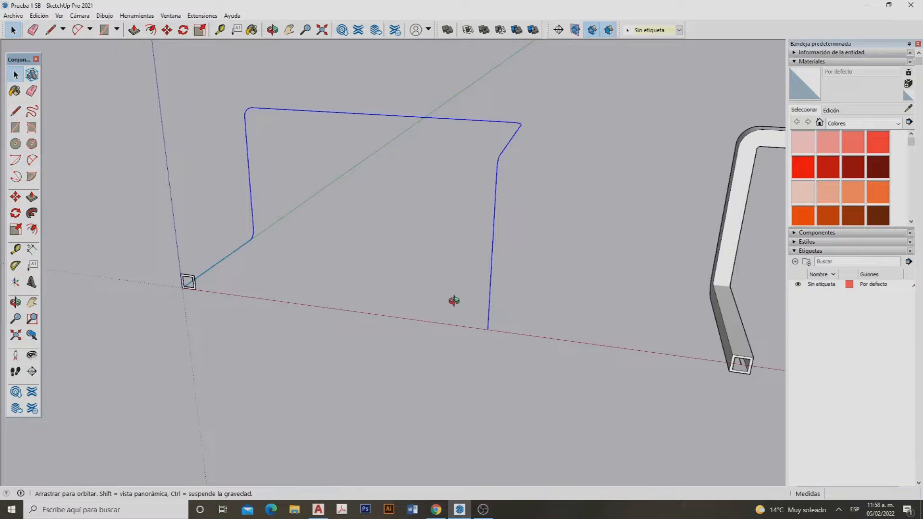
right_click(538, 288)
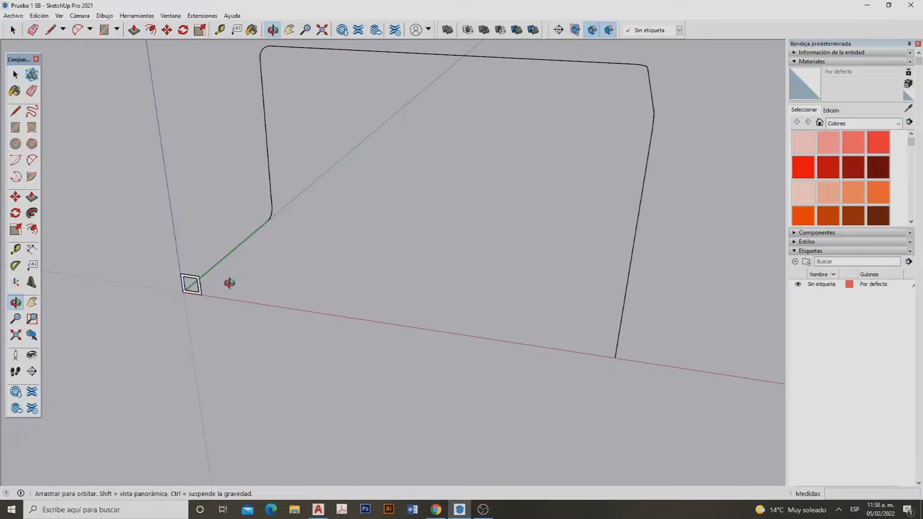
left_click_drag(229, 283, 217, 268)
key("space")
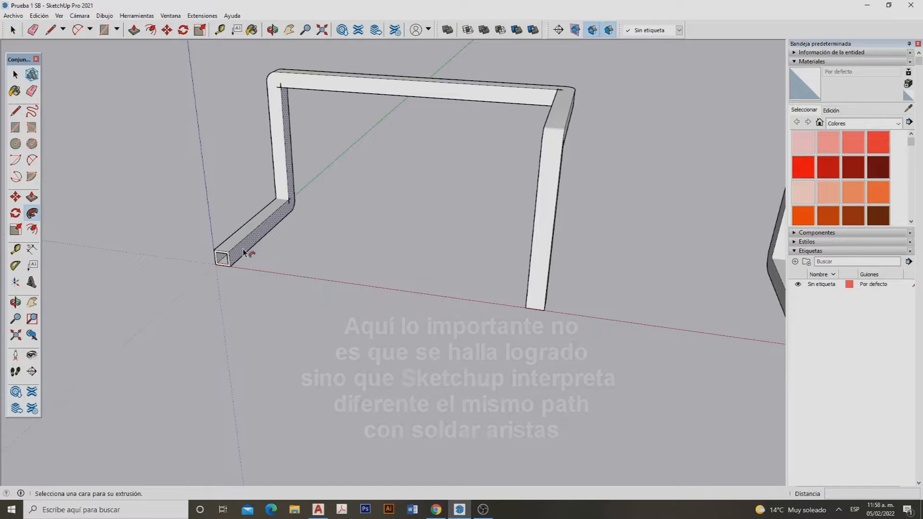
scroll(244, 253, "down", 2)
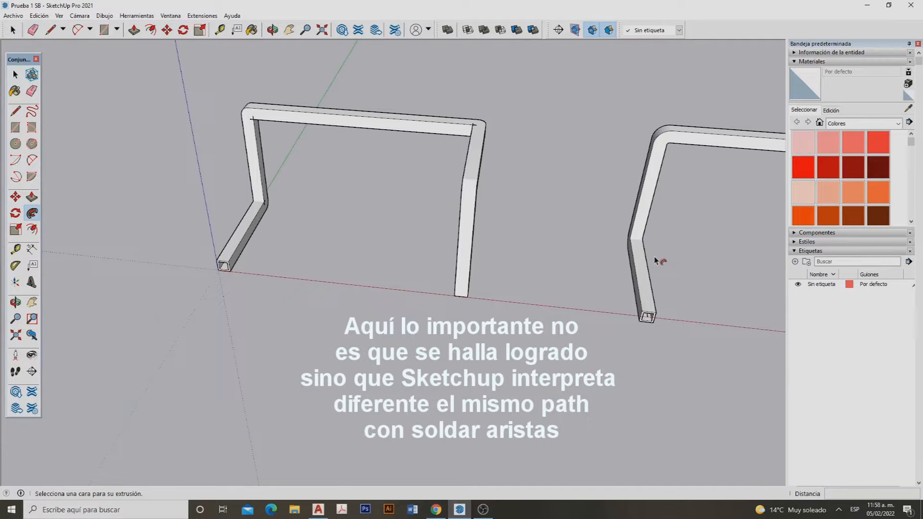
key("space")
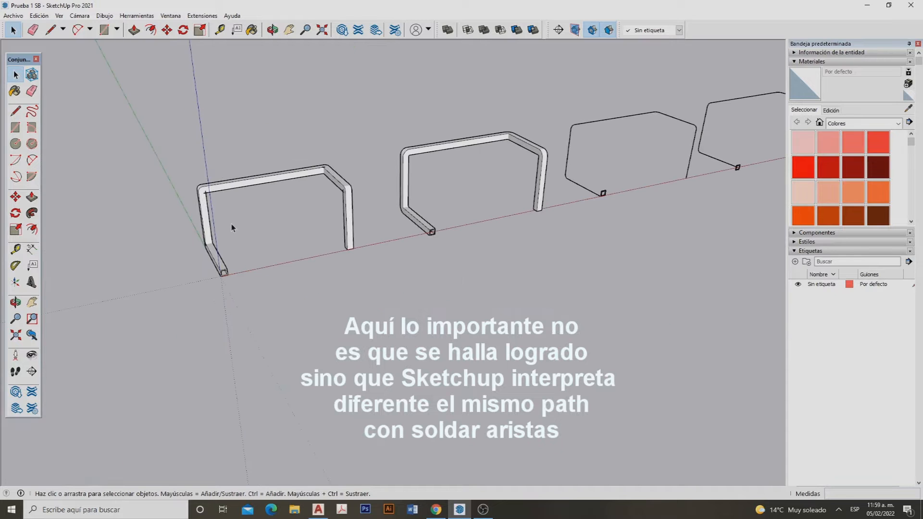
scroll(232, 224, "down", 1)
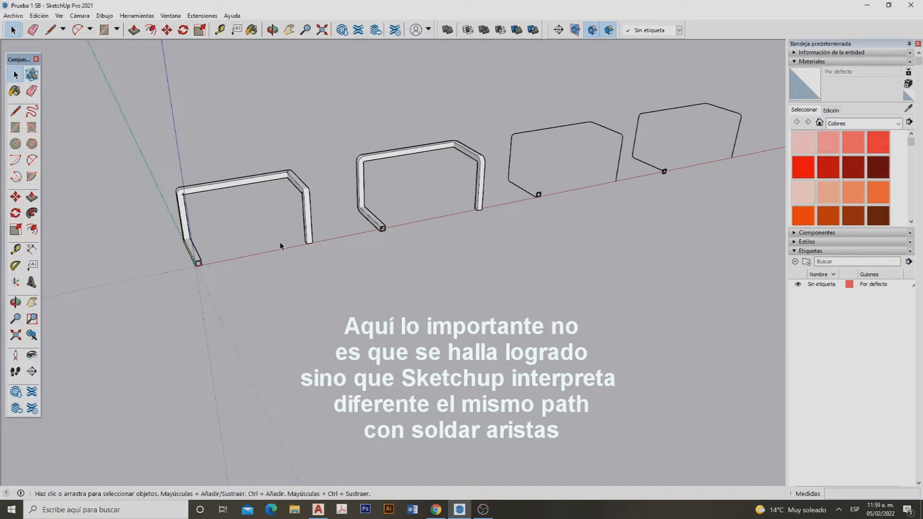
middle_click_drag(280, 241, 353, 244)
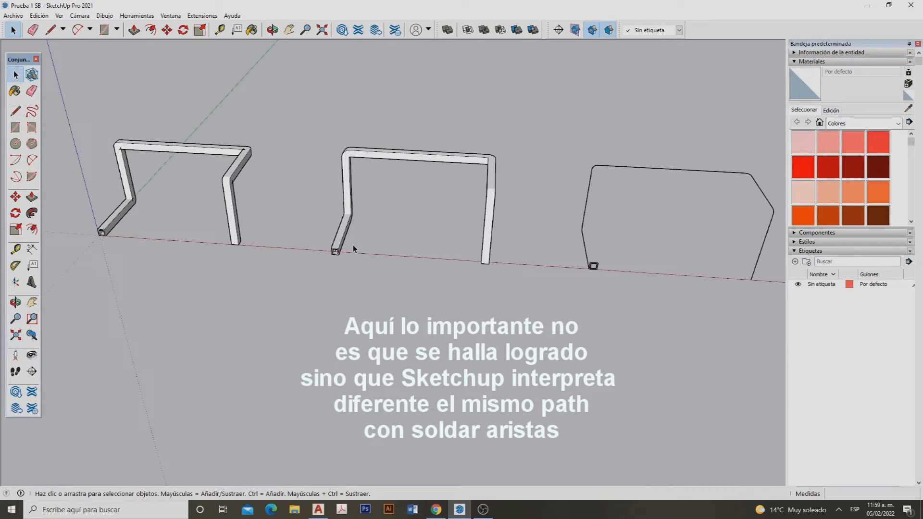